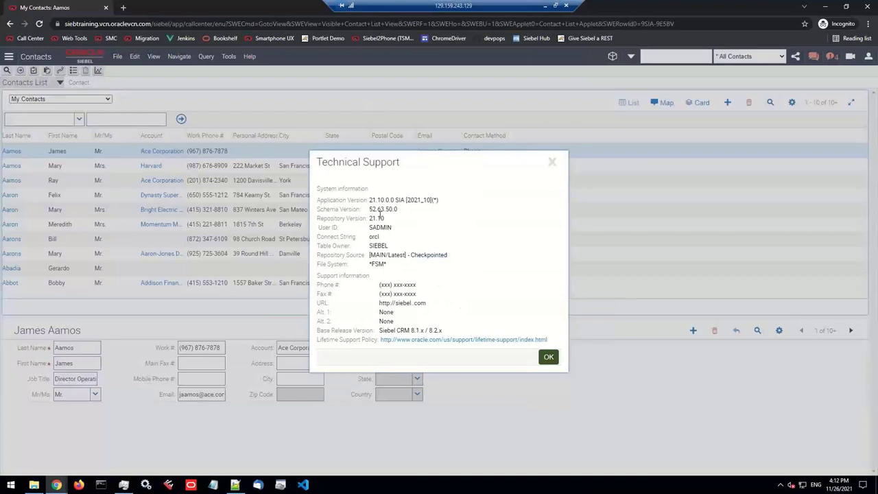
Check the application version in the Technical Support information and close the dialog.
double_click(383, 200)
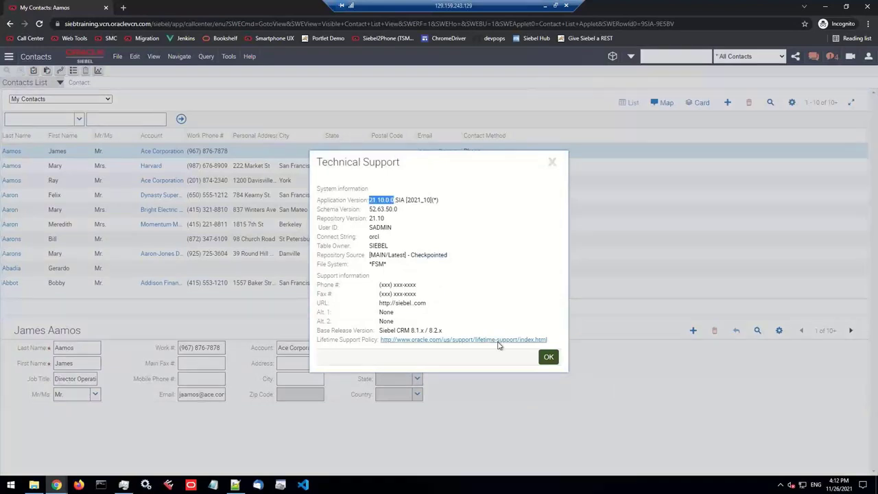
click(549, 356)
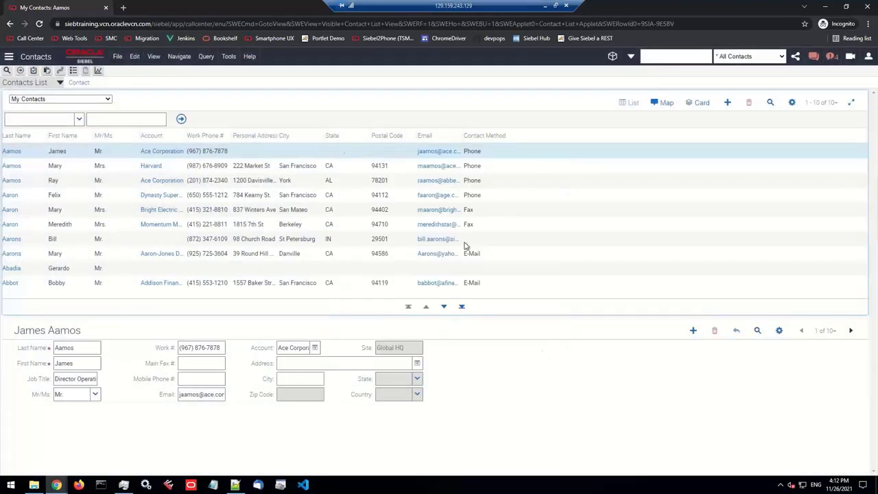
Change the ending of the second listed contact's work phone number and save the record by moving to the contact below.
click(221, 168)
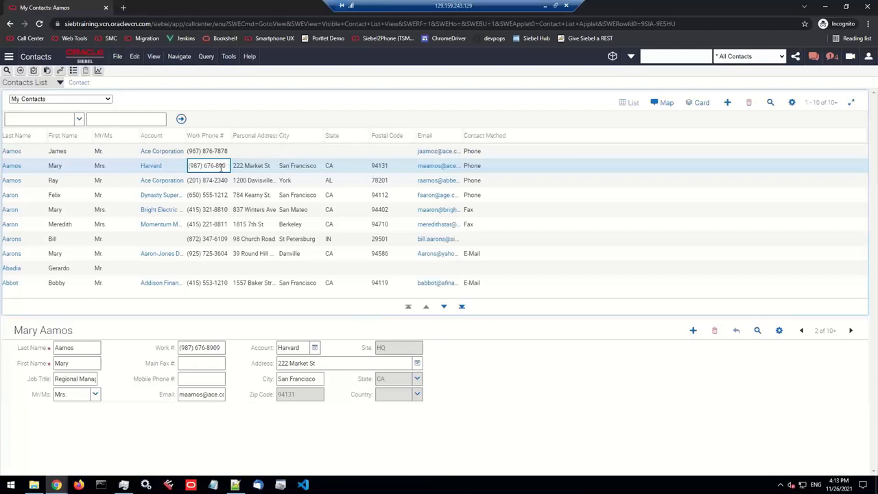
key(BackSpace)
text(9)
click(116, 170)
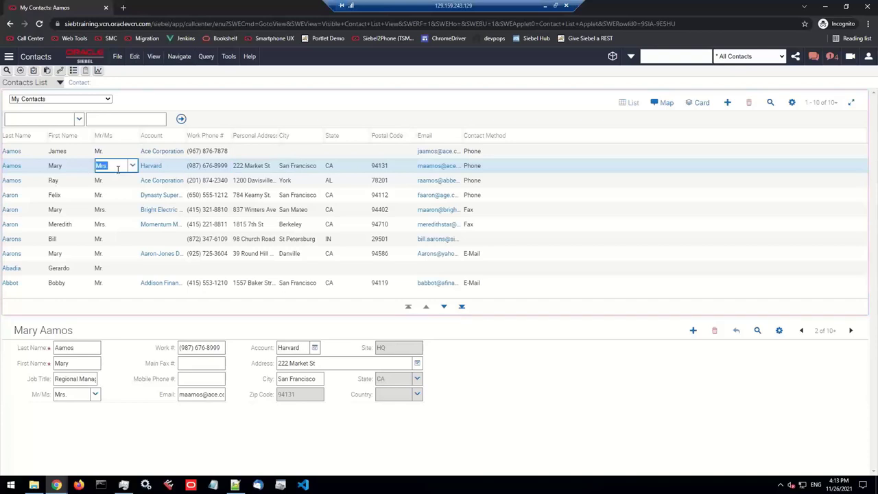
click(81, 172)
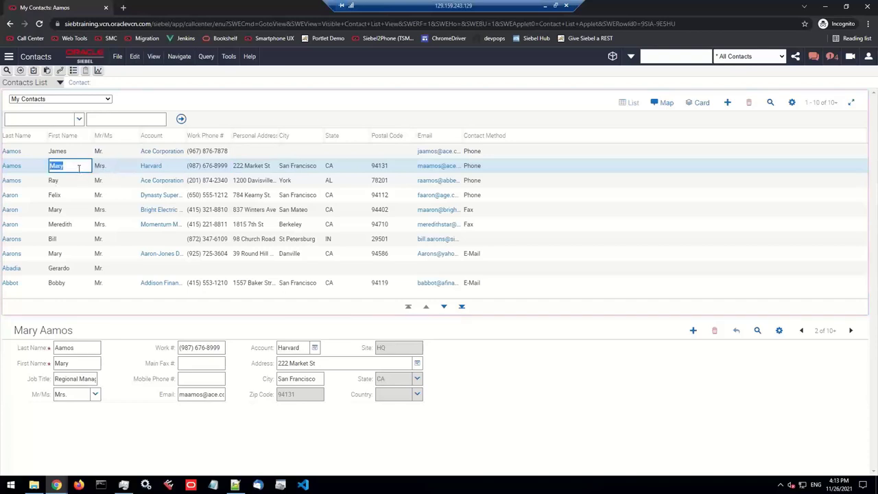
click(116, 180)
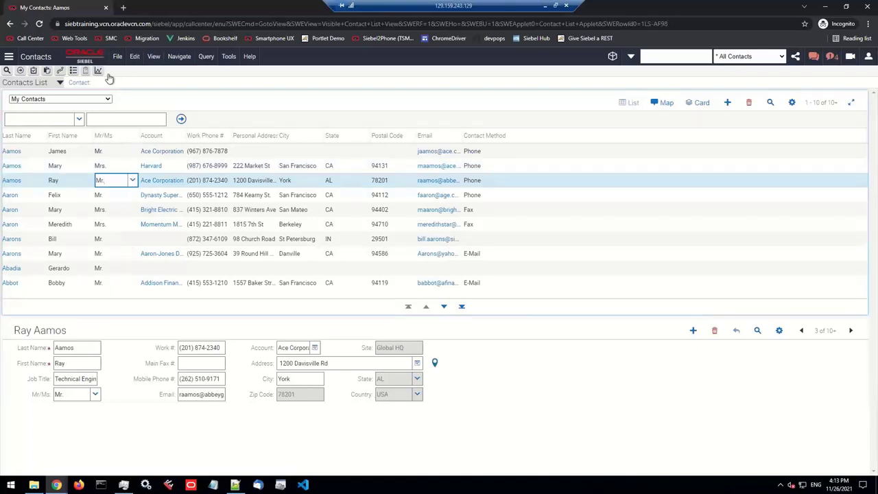
Search the site map for "data export" and open the Administration - Data Export screen.
click(9, 56)
click(130, 100)
text(data export)
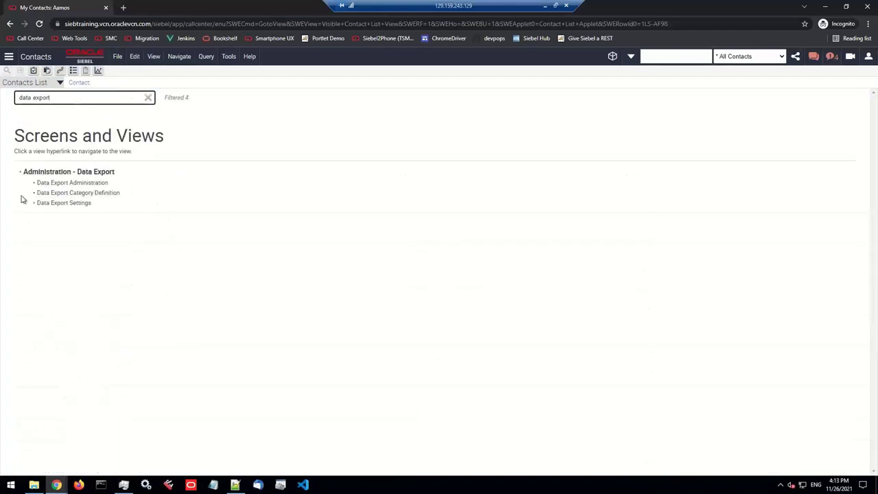
click(62, 172)
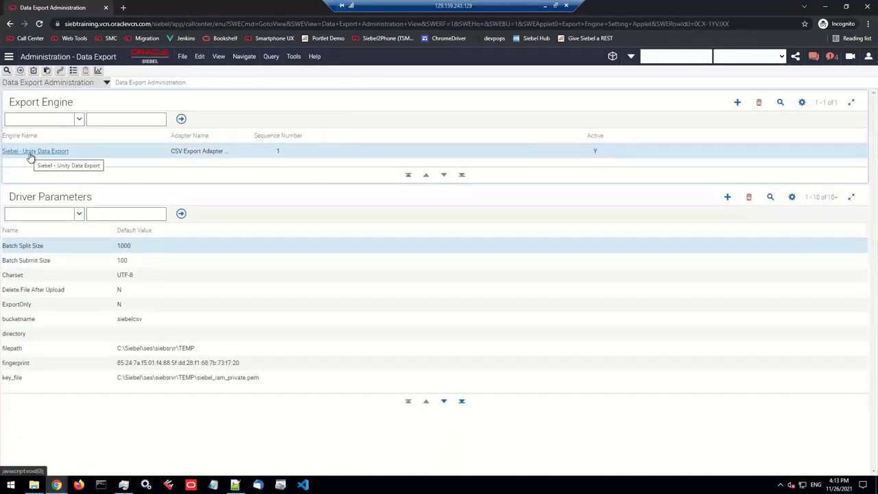
Review the Siebel - Unity Data Export engine and its ExportOnly and bucketname driver parameters.
click(75, 153)
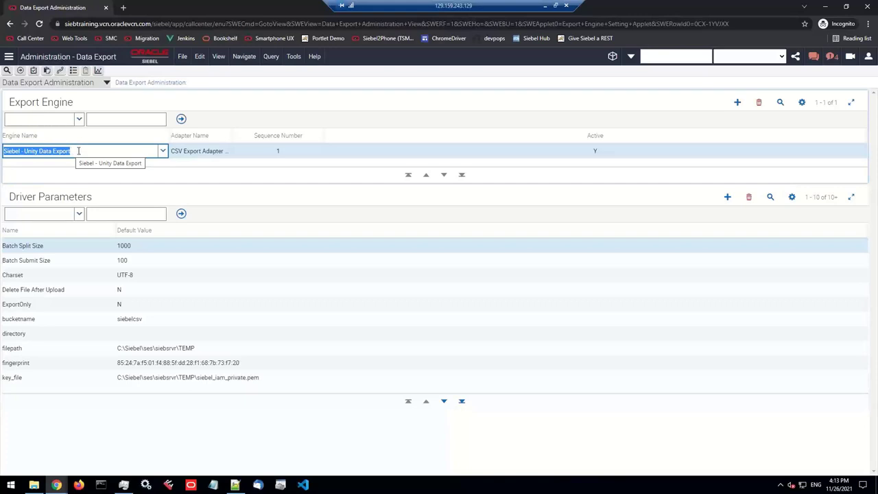
click(88, 304)
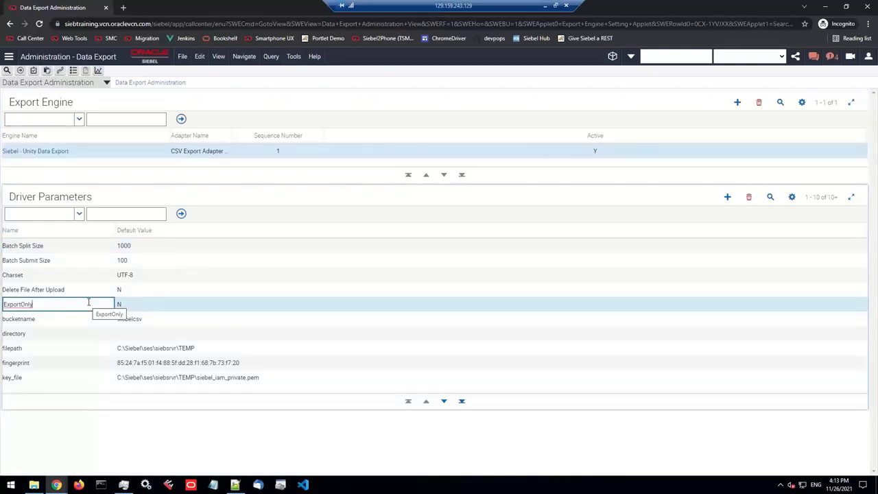
click(128, 305)
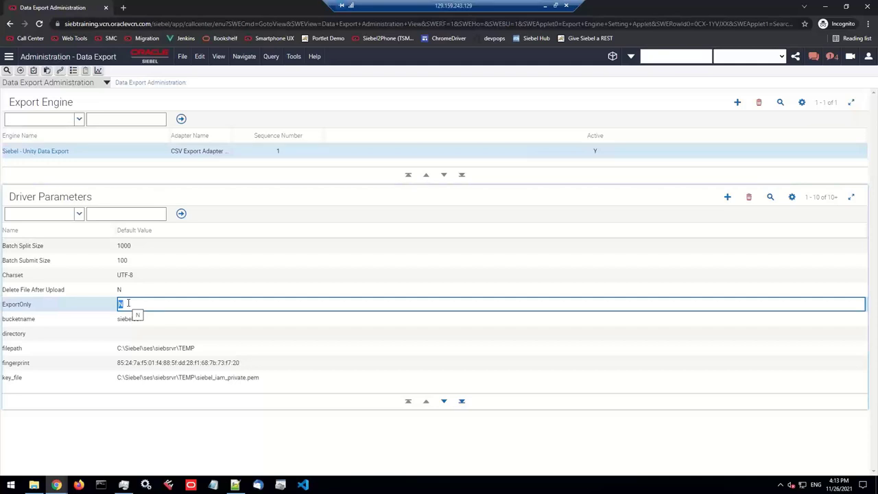
click(151, 320)
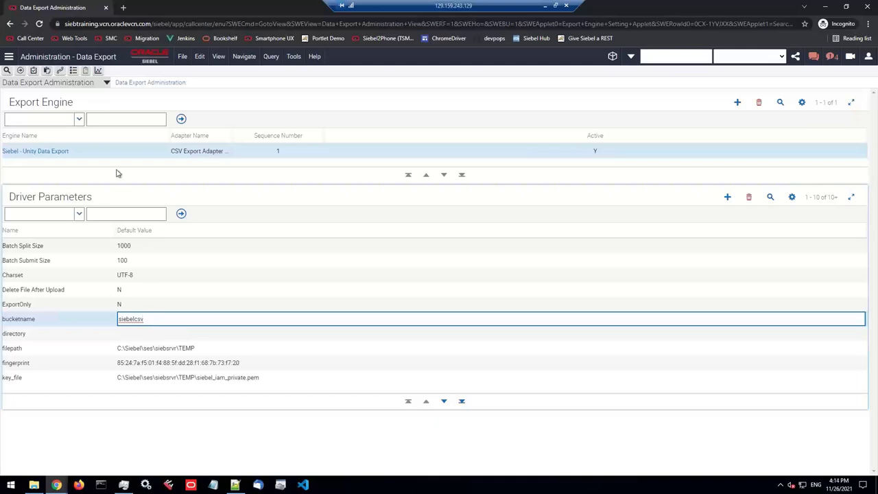
Open the Data Export Settings view and look over its search categories.
click(106, 83)
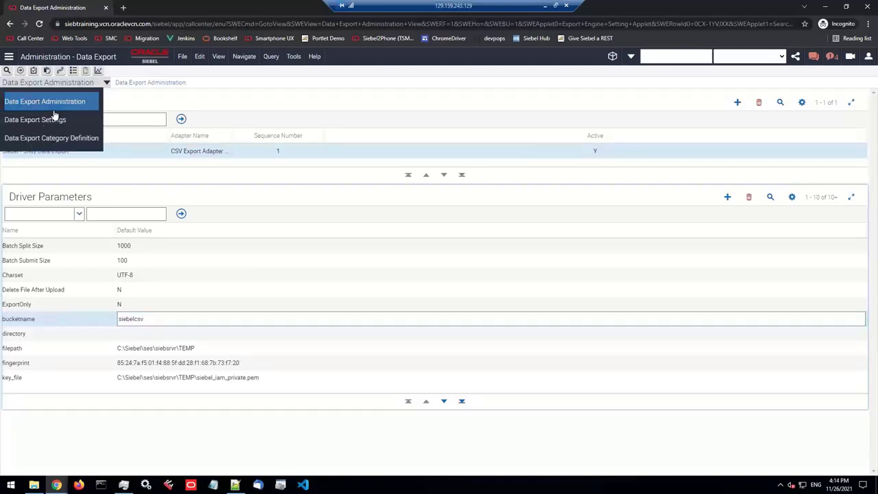
click(45, 119)
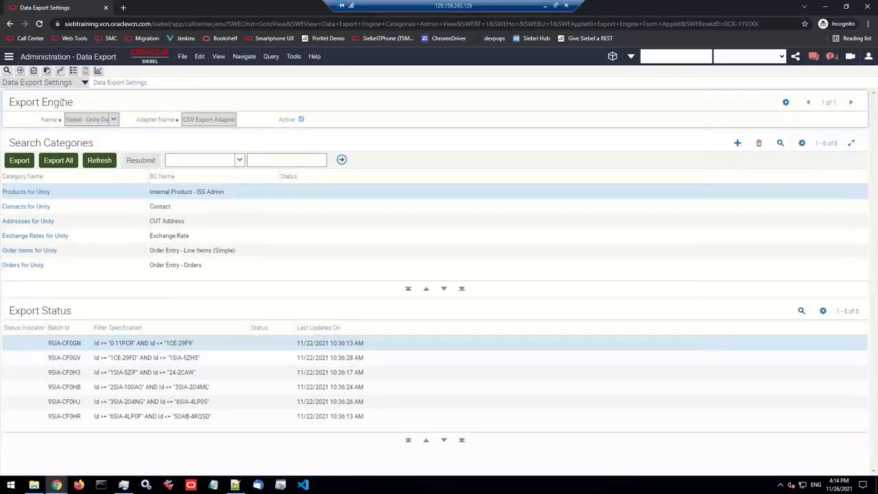
drag(50, 142, 94, 143)
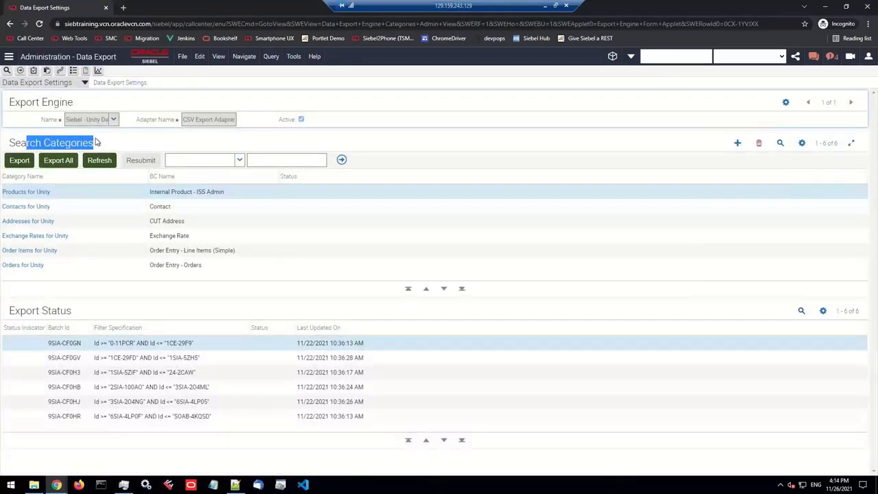
Open the Contacts for Unity category definition and examine its business component, filter specification and category fields.
click(40, 206)
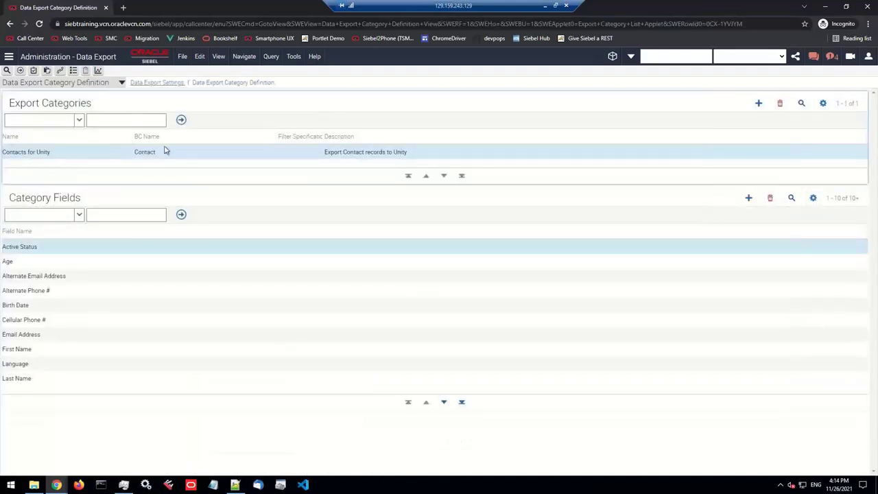
click(165, 150)
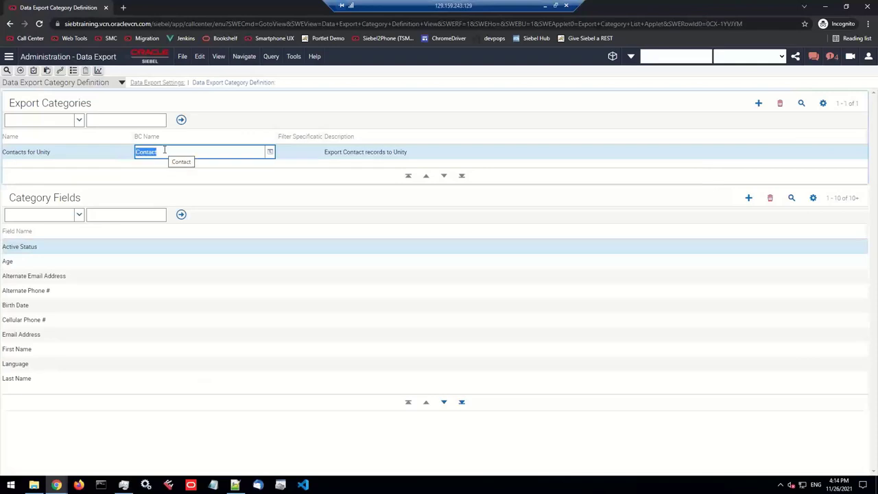
click(291, 154)
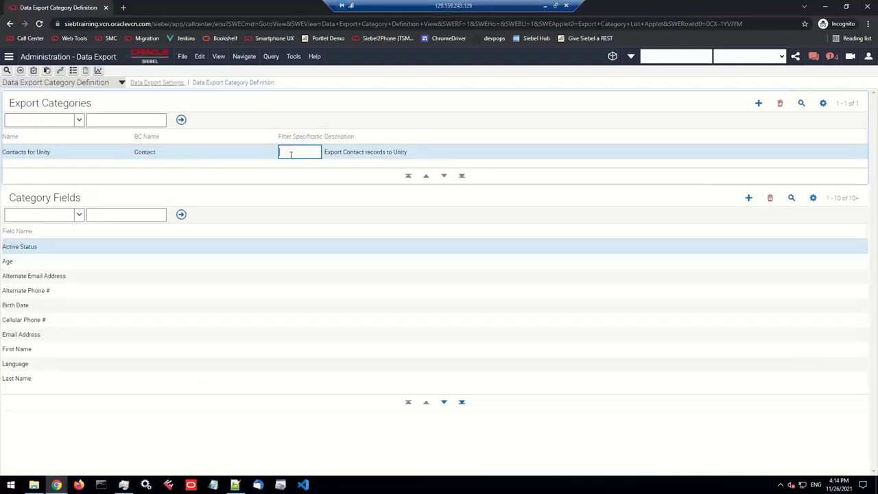
click(54, 252)
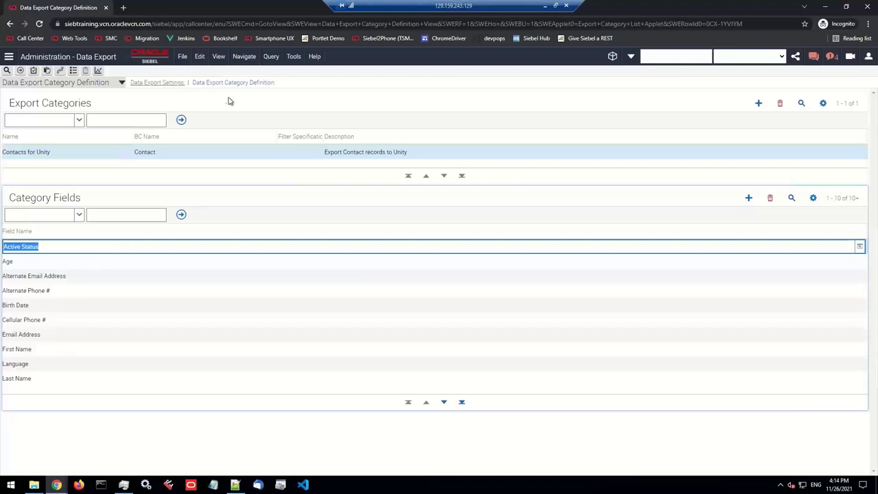
Return to the Data Export Settings and export the Exchange Rates for Unity category.
click(9, 25)
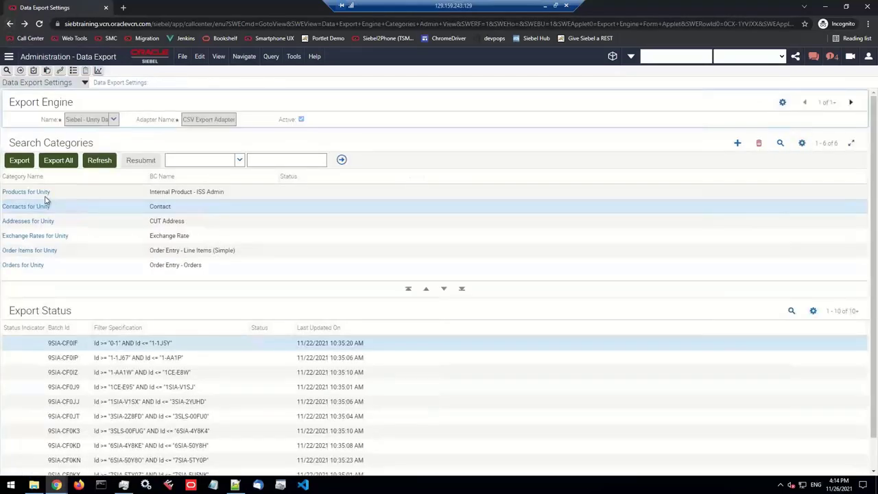
click(79, 240)
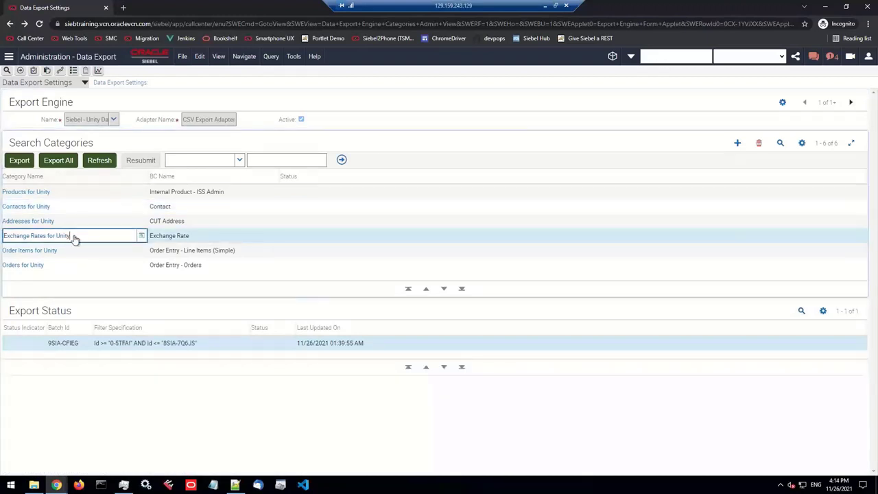
click(20, 162)
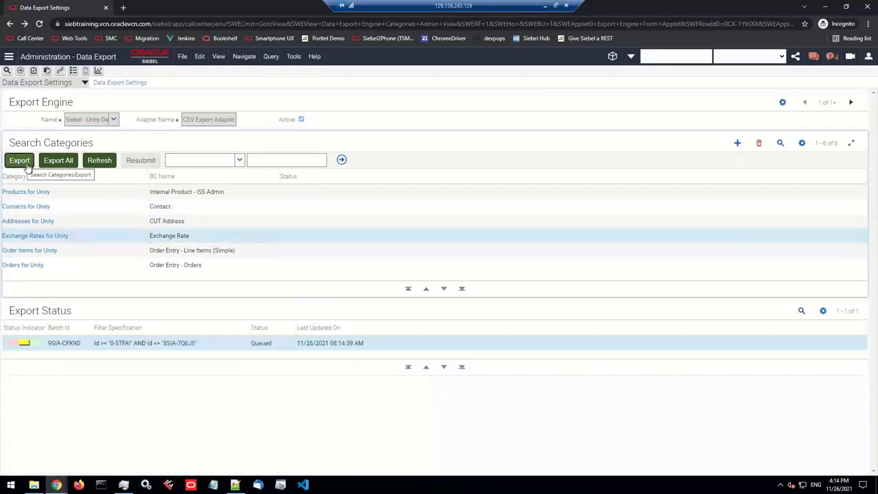
Refresh the export status and check the Exchange Rates batch with its filter specification.
click(258, 345)
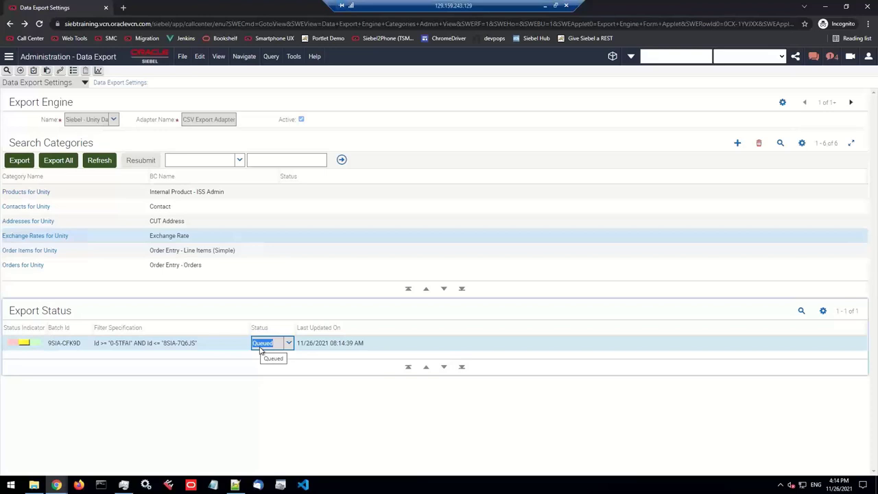
click(100, 161)
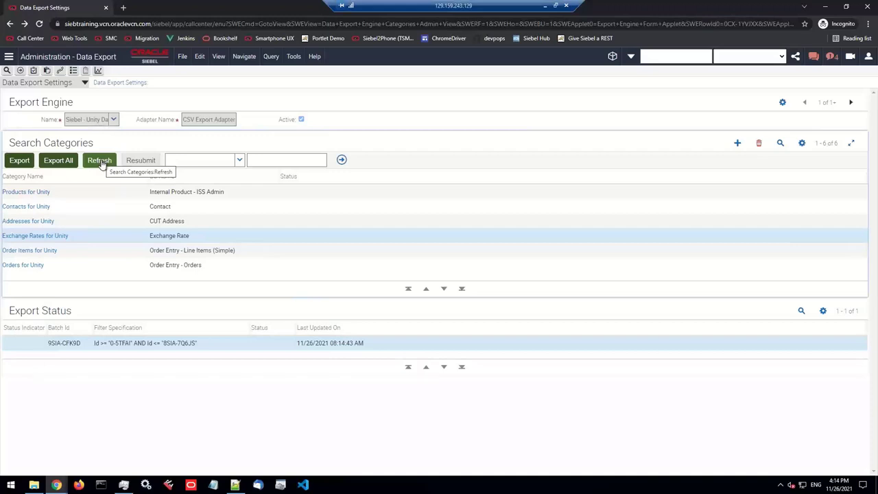
click(216, 347)
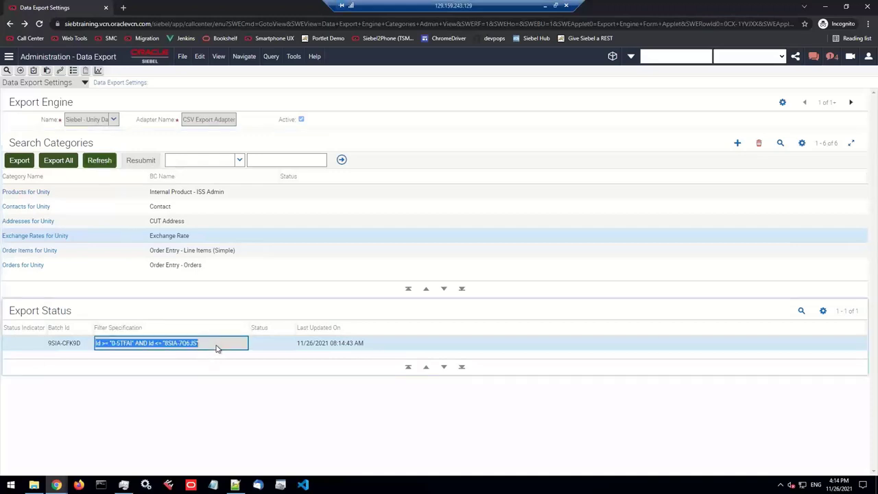
Switch to File Explorer, view the exported Exchange Rates for Unity_9SIA-CFK9D.csv from the TEMP folder in Notepad++, and close it.
click(35, 485)
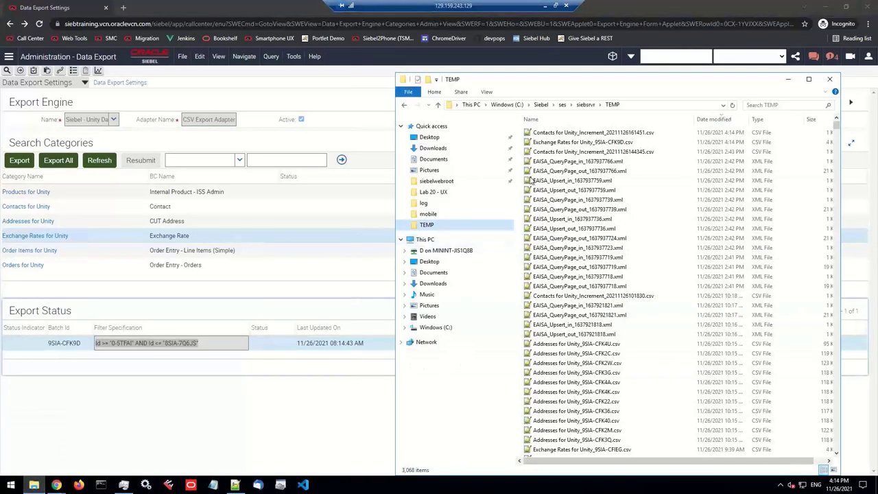
click(555, 144)
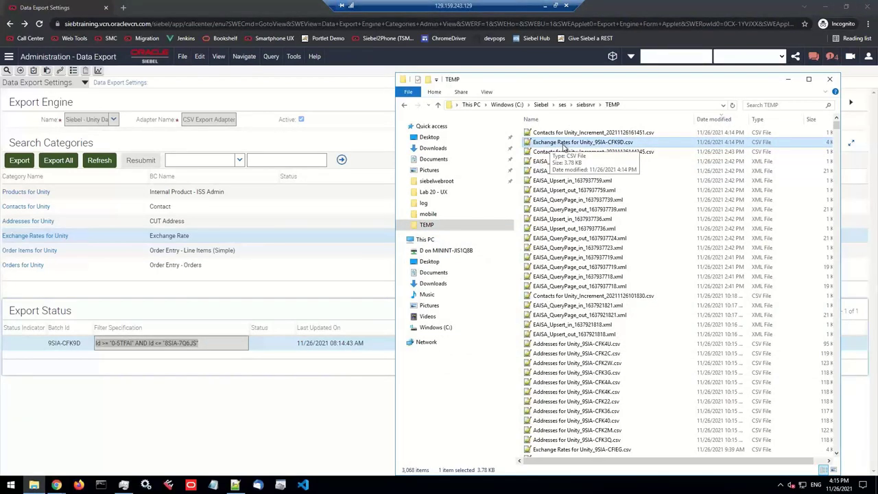
double_click(564, 145)
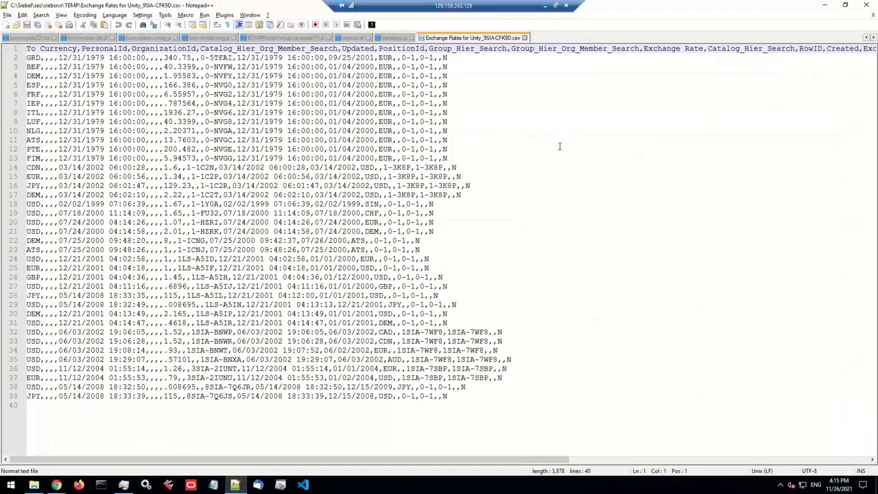
click(525, 37)
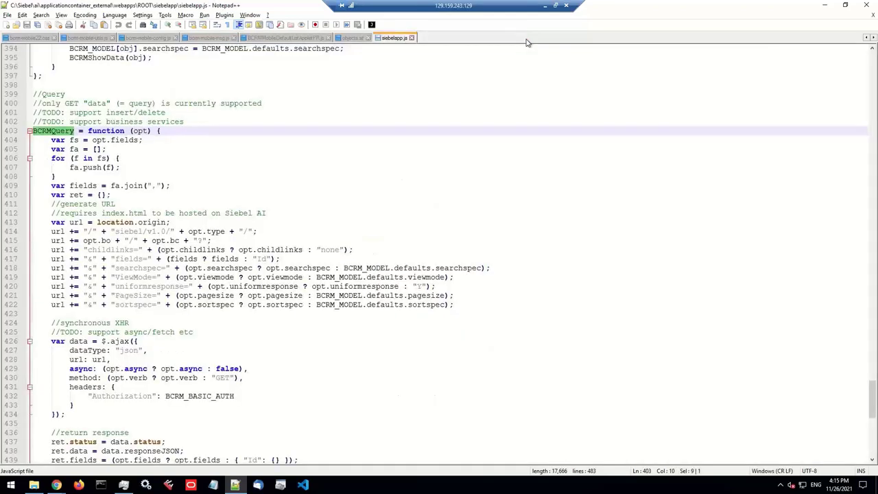
Open Contacts for Unity_Increment_20211126161451.csv from the TEMP folder, examine the changed contact's record, and close the file.
key(alt+Tab)
click(563, 133)
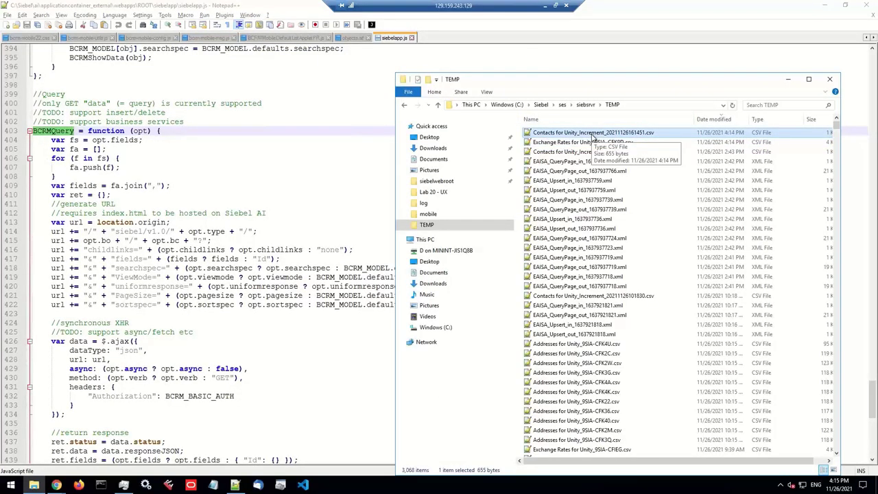
double_click(594, 133)
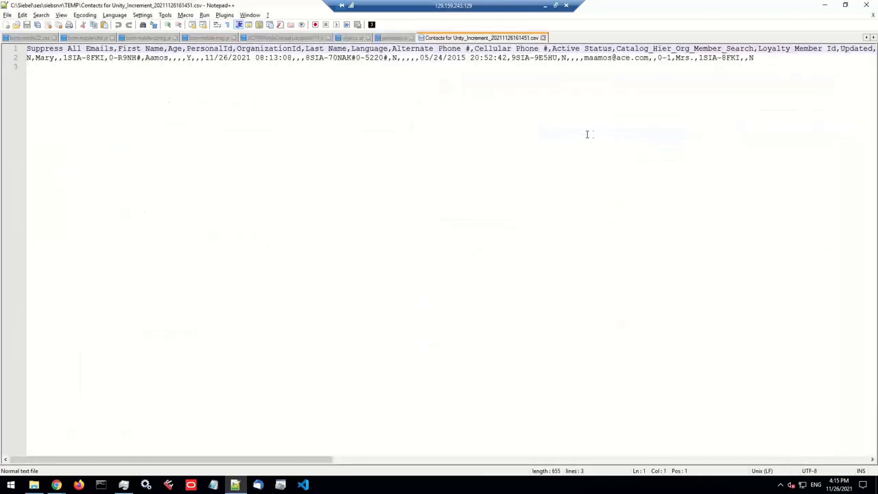
drag(147, 58, 164, 57)
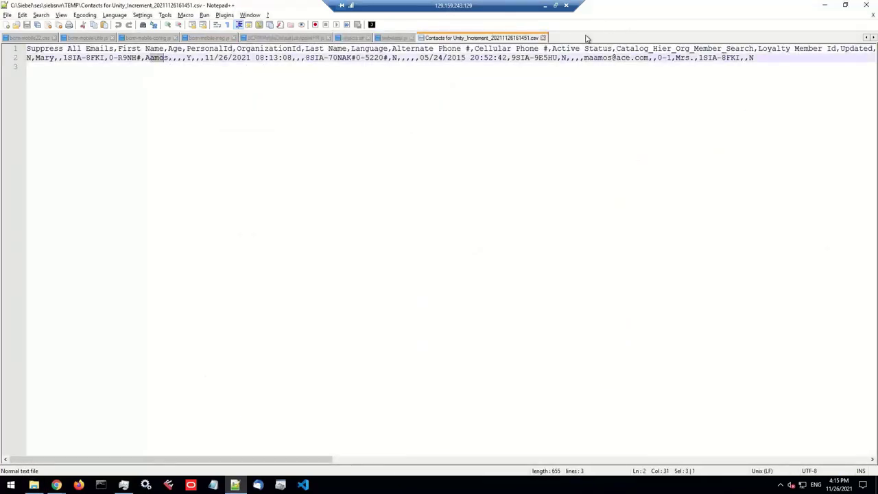
click(543, 38)
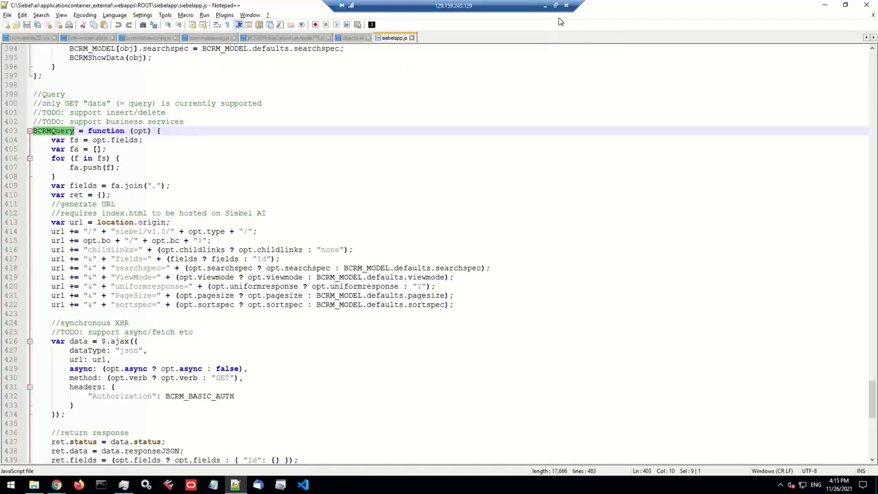
Switch back to Siebel in the browser and select the Addresses for Unity category to view its export batches.
key(alt+Tab)
key(alt+Tab)
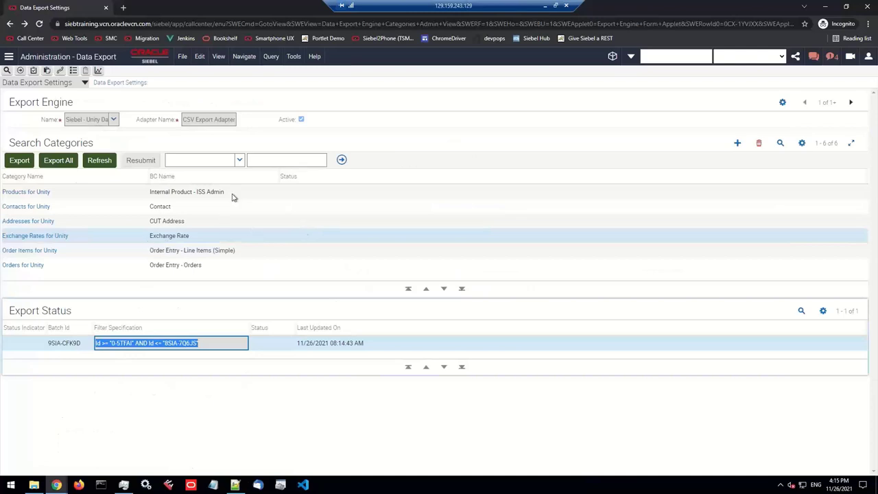
click(170, 222)
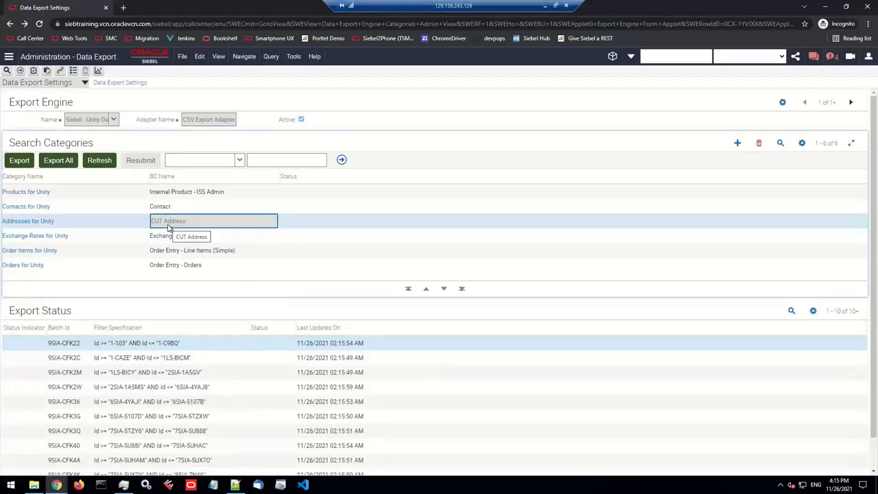
Select the Contacts for Unity category, and switch to Oracle Cloud Object Storage to browse the files in the siebelcsv bucket.
click(116, 210)
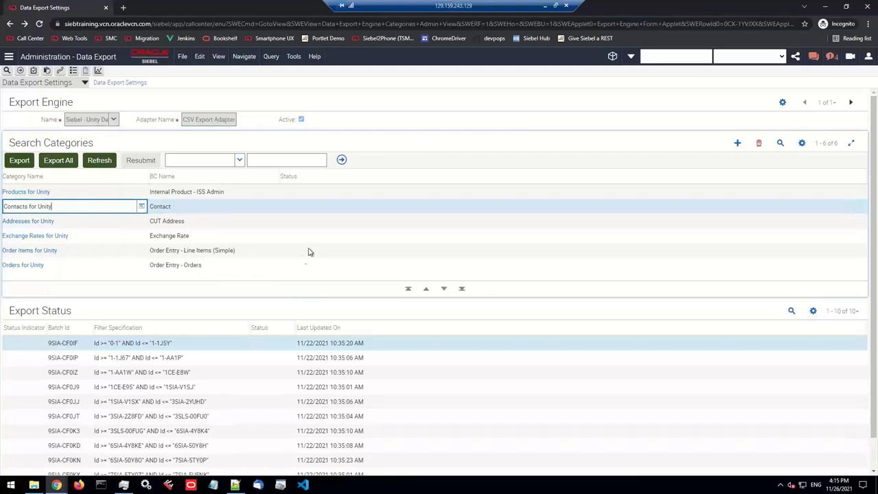
click(546, 9)
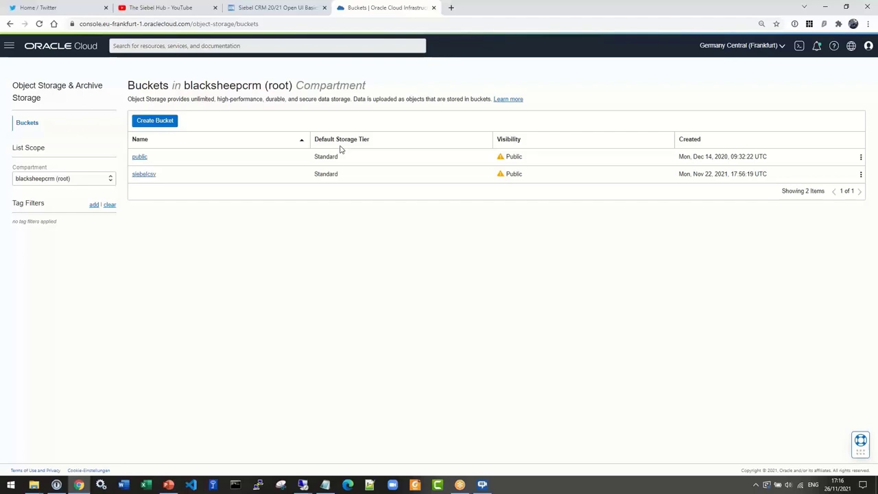
click(144, 174)
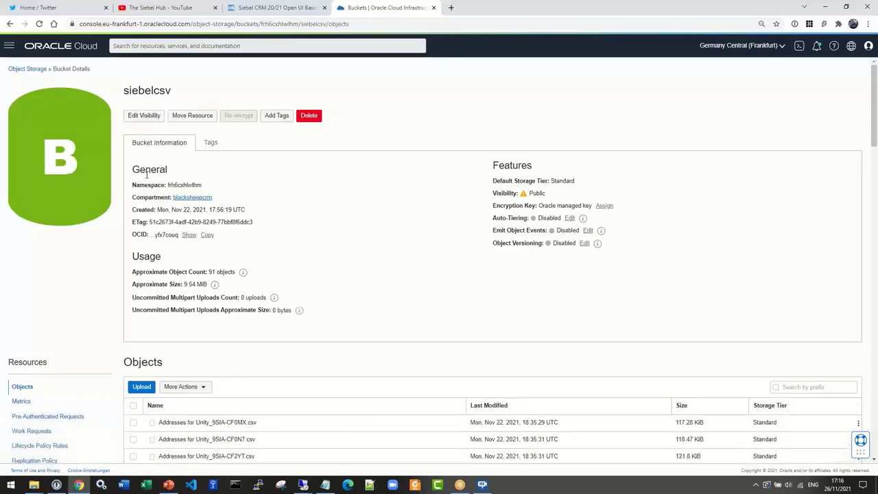
scroll(405, 392, down, 3)
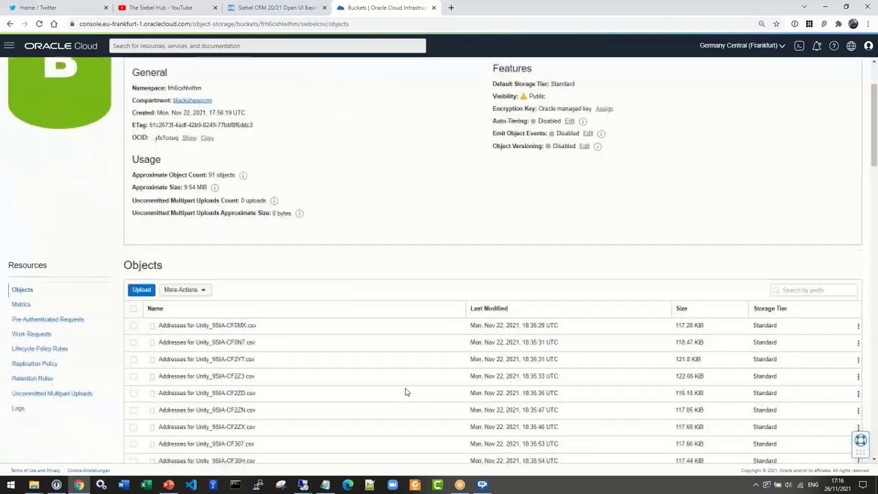
scroll(425, 375, down, 3)
scroll(425, 375, up, 3)
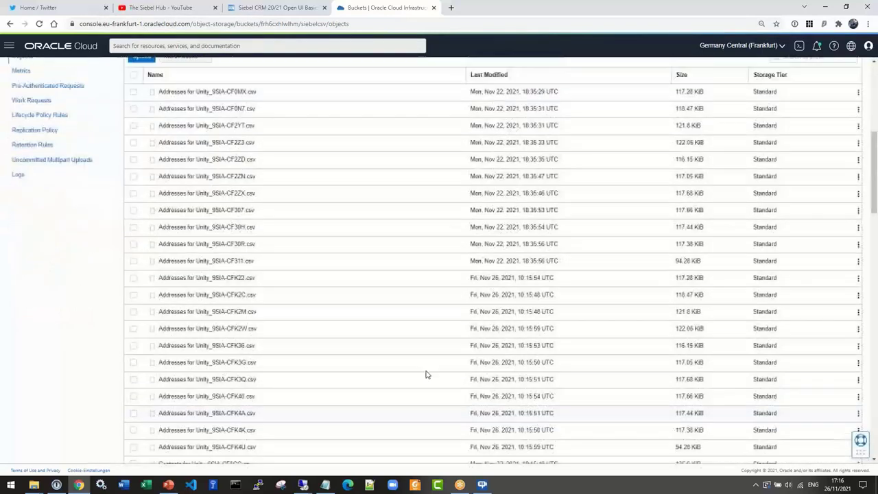
Find "26," in the bucket's object list and highlight the modification time and name timestamp of Contacts for Unity_Increment_20211126161451.csv.
key(ctrl+f)
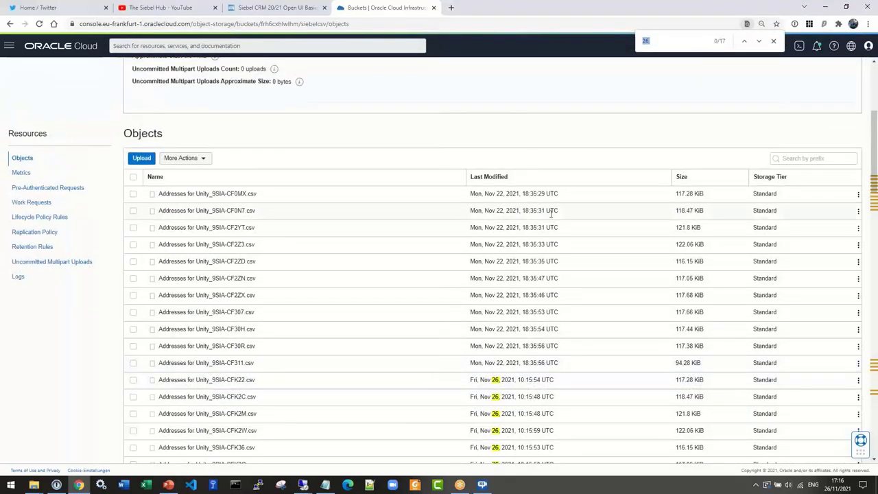
text(26)
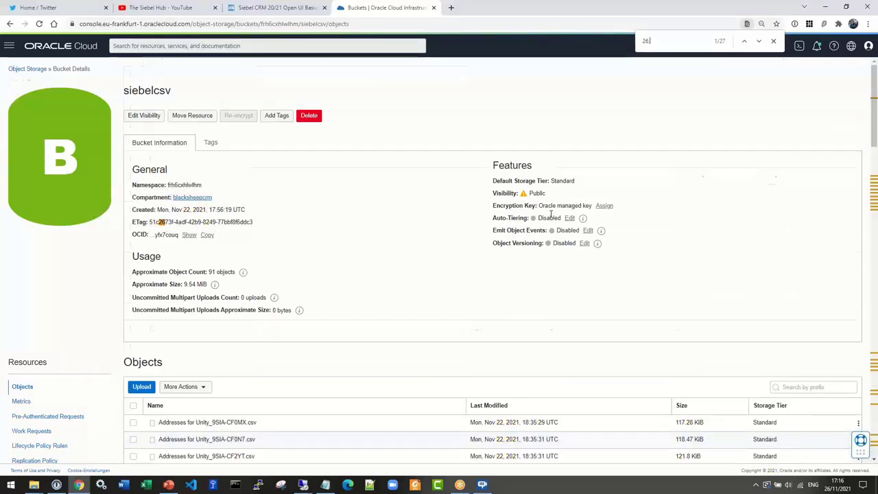
text(,)
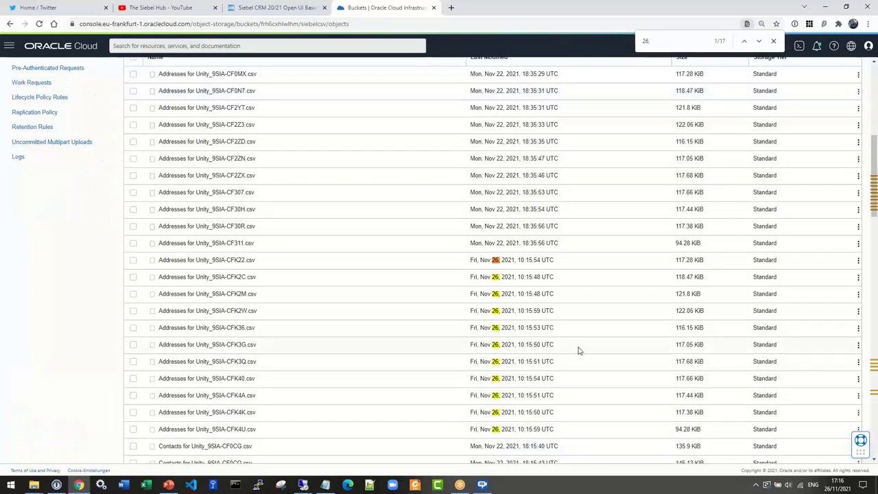
scroll(579, 351, down, 4)
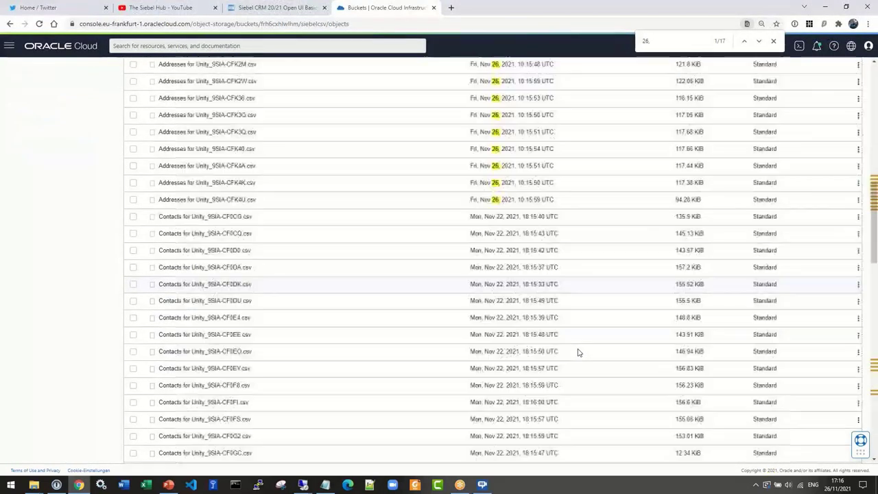
scroll(578, 353, down, 5)
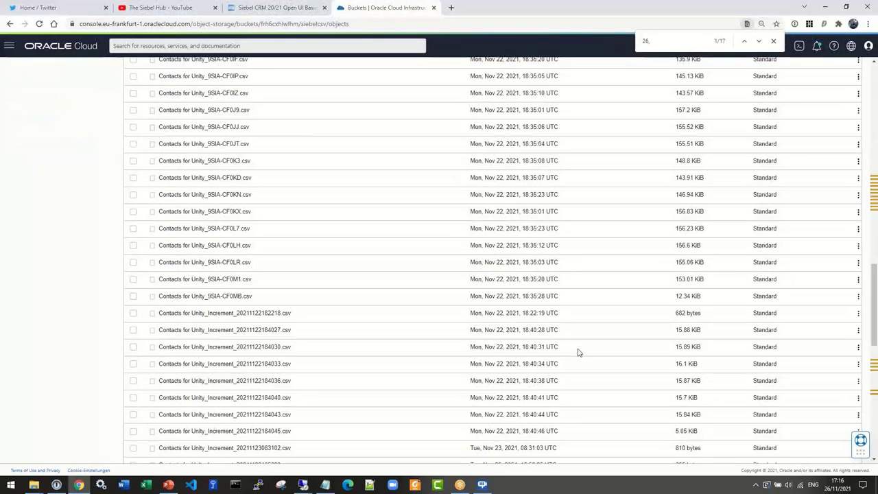
scroll(578, 353, down, 3)
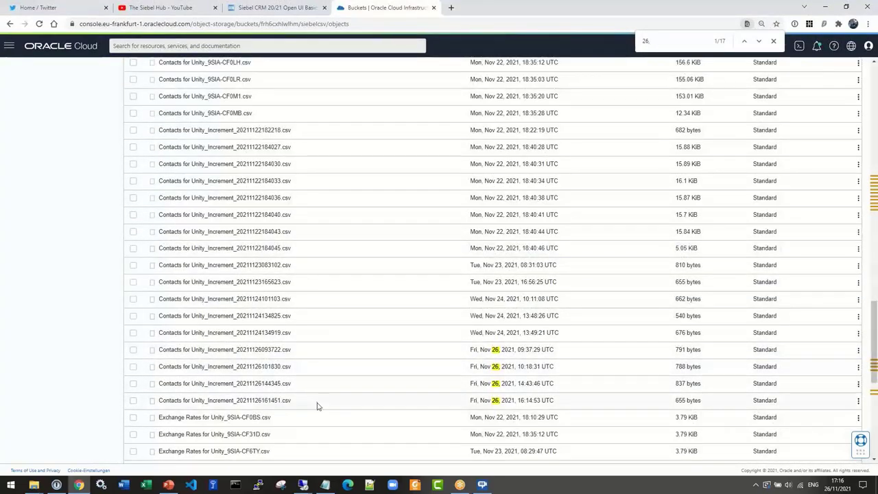
drag(519, 400, 544, 403)
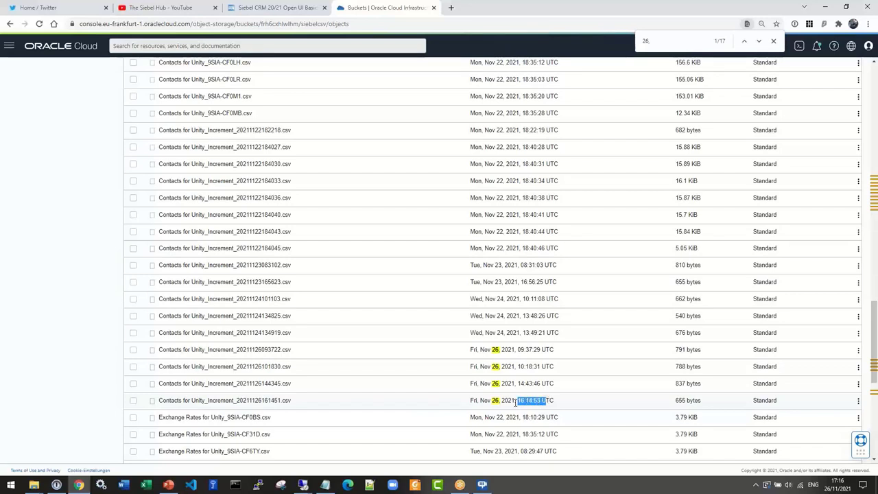
drag(281, 401, 237, 403)
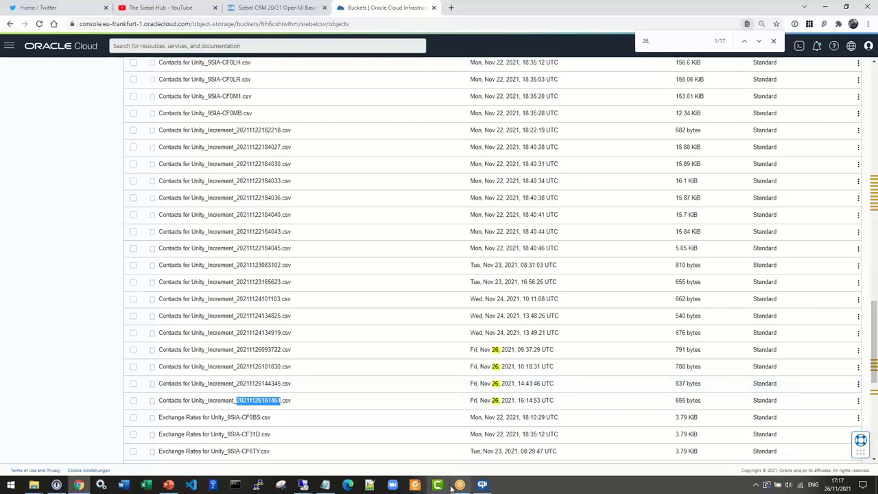
Switch to the PowerPoint slide show, preview the Oracle Object Storage Integration slide, and return to the Data Export Setup slide.
click(174, 487)
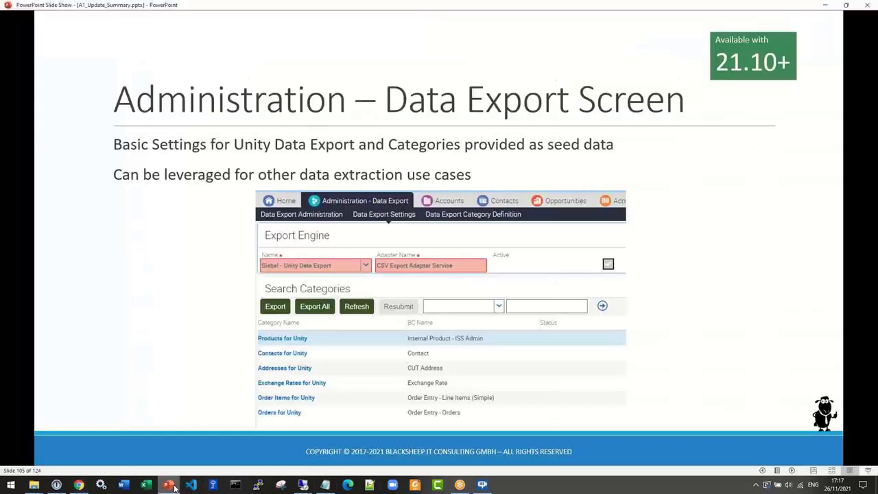
click(199, 237)
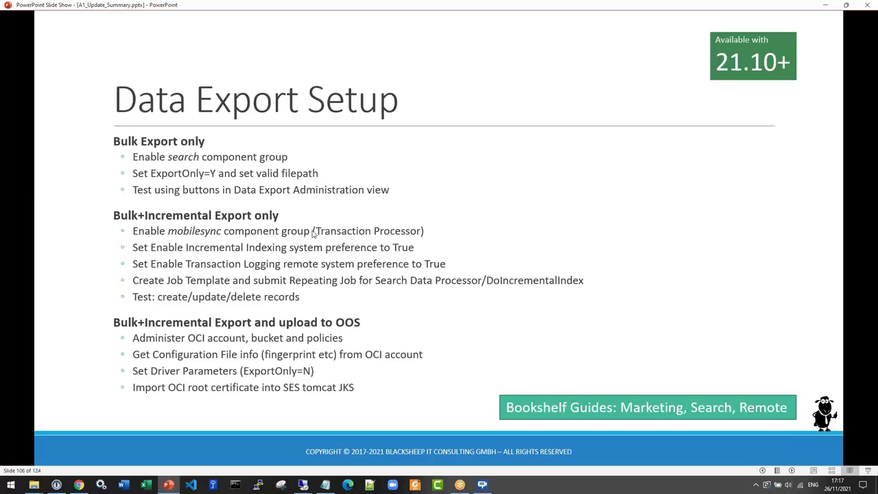
click(318, 234)
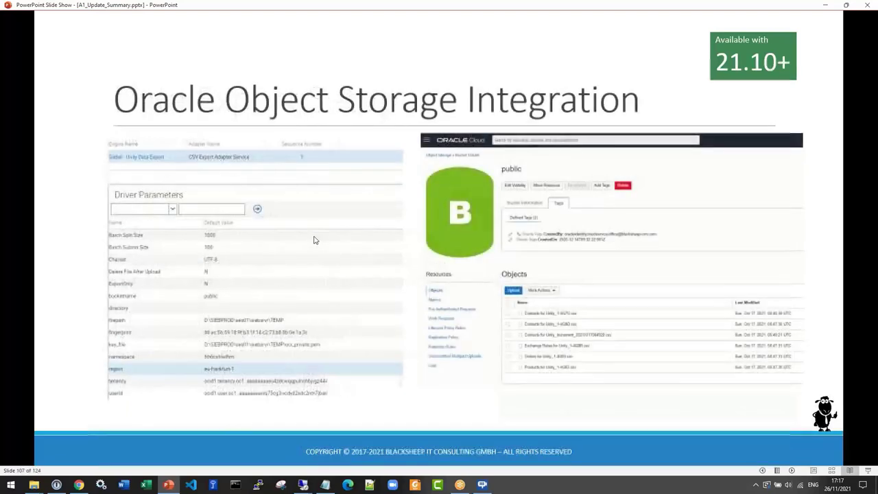
key(Left)
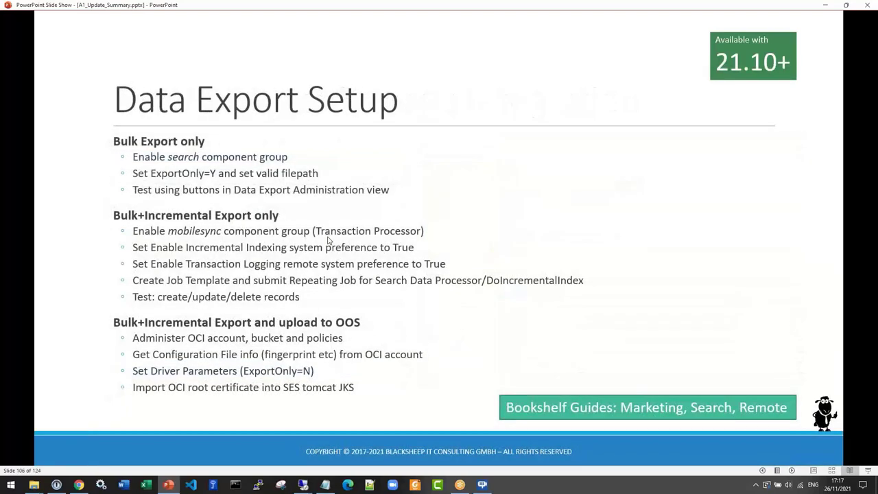
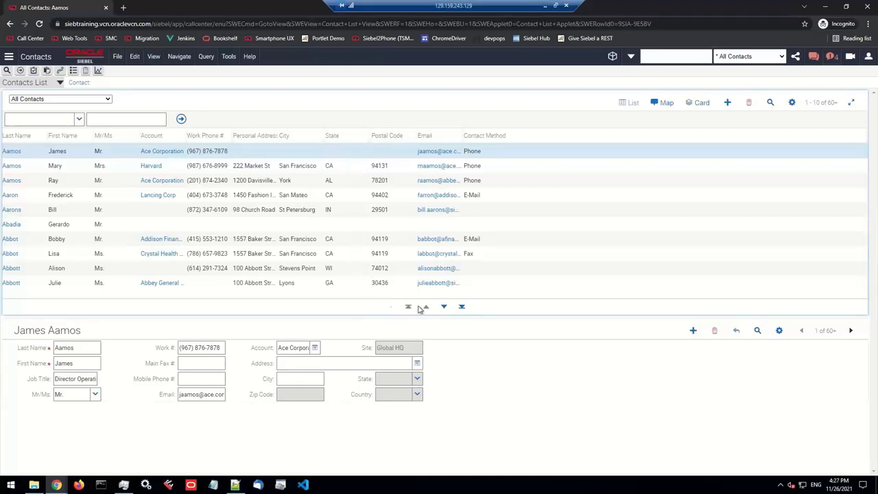
Page forward and back through the All Contacts list, ending on records 31 to 40.
click(444, 308)
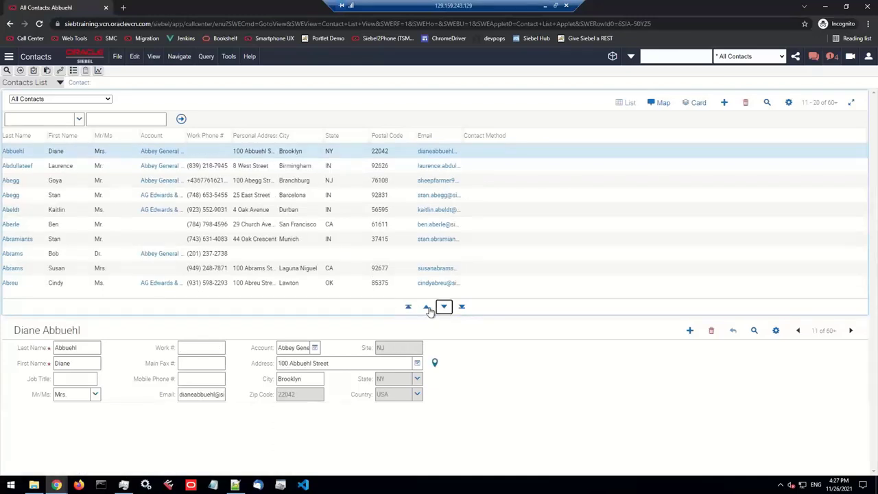
click(426, 307)
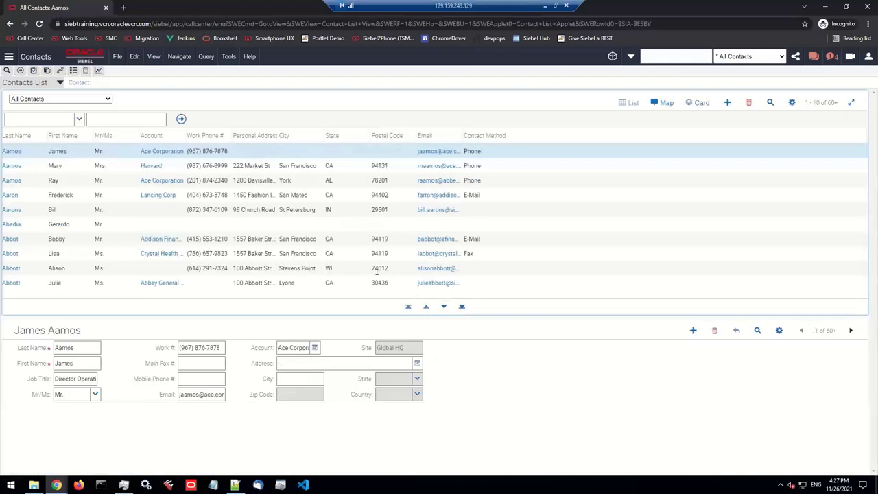
key(ctrl+shift+period)
key(ctrl+shift+period)
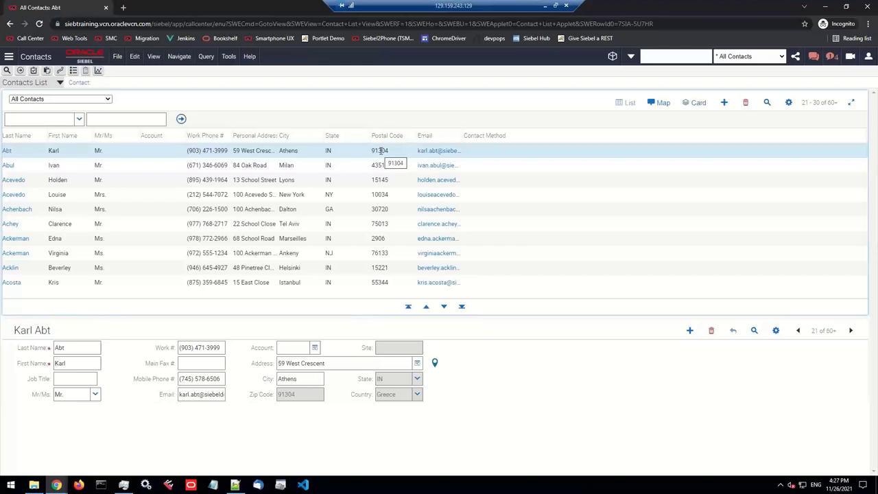
click(444, 307)
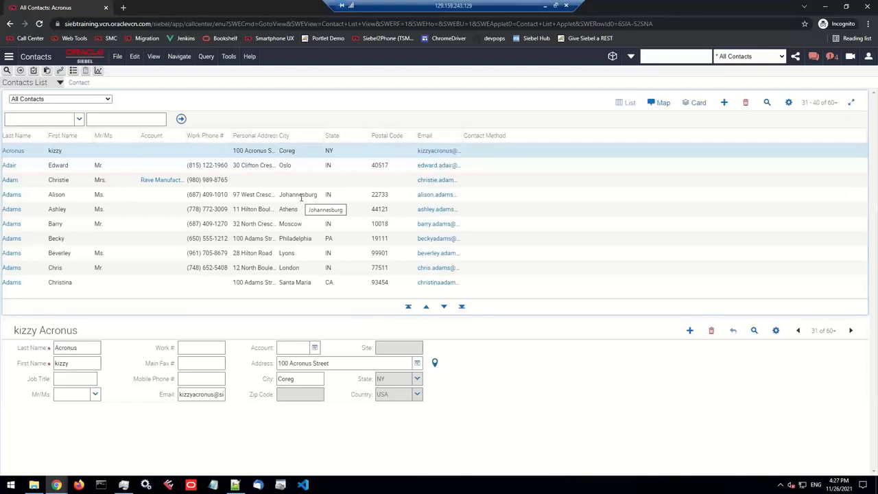
Switch back to the PowerPoint slide show and go through the 21.10 and 21.11 slides, ending on Web Tools SIF Export.
click(545, 9)
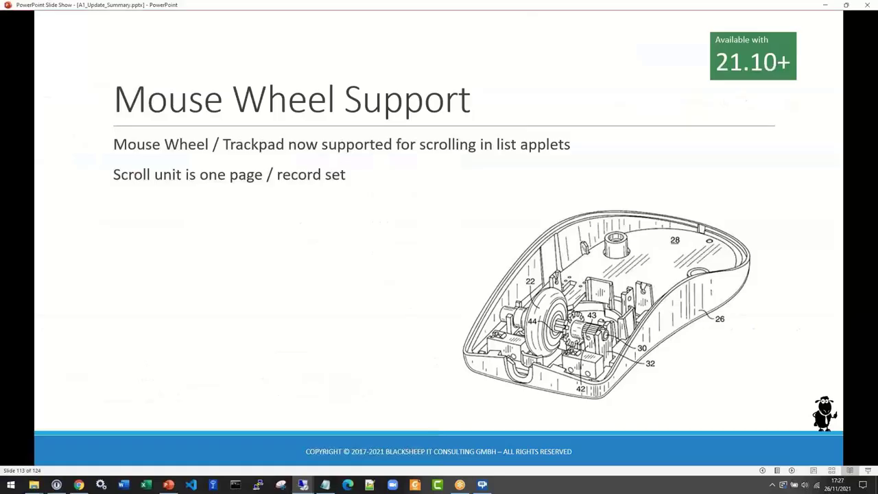
click(464, 401)
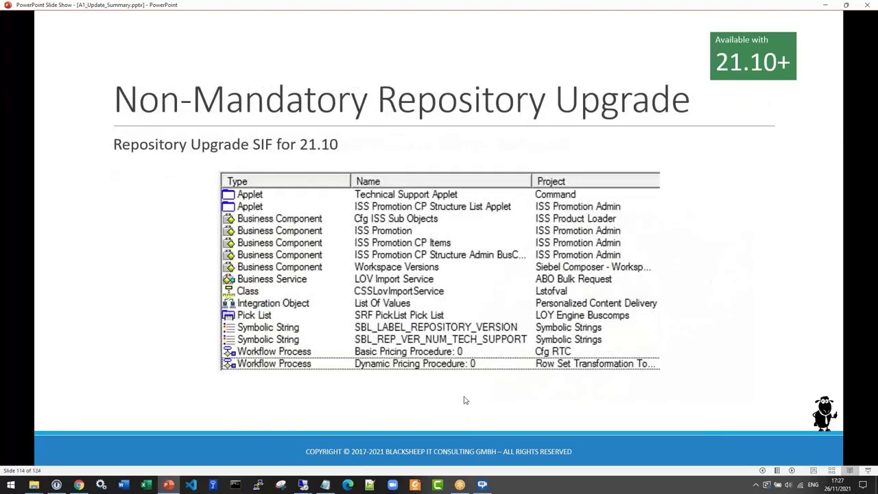
click(465, 401)
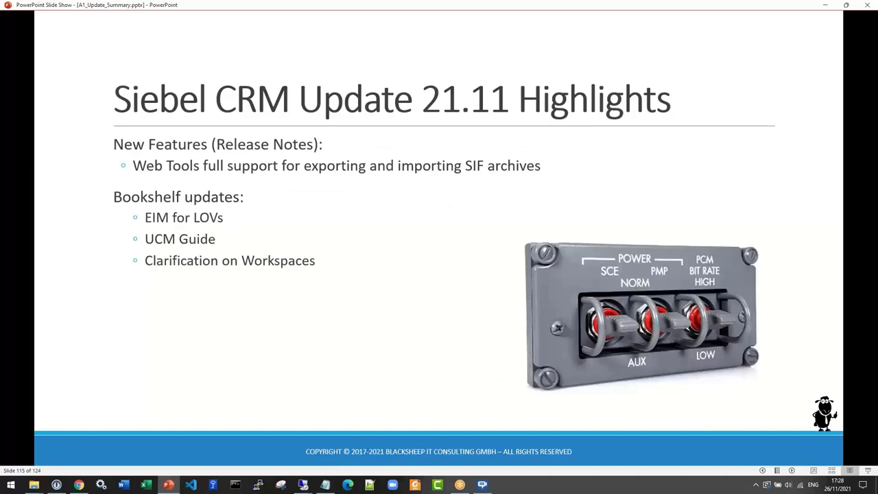
key(Right)
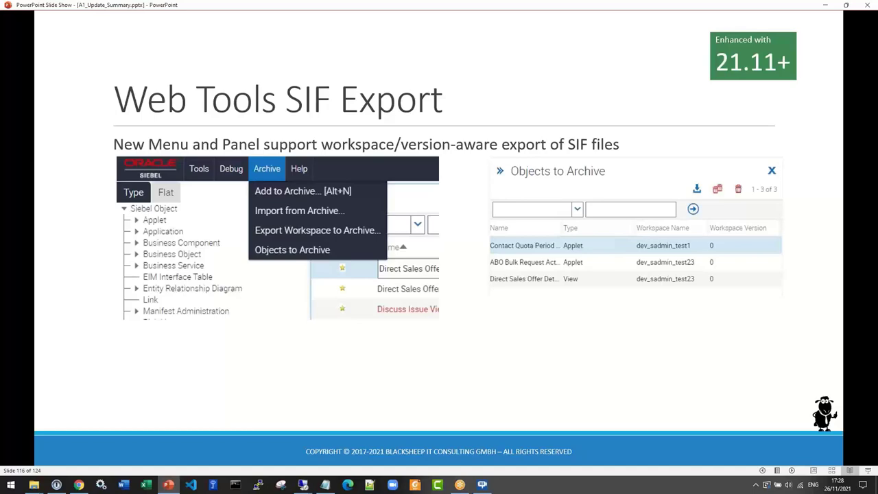
key(Right)
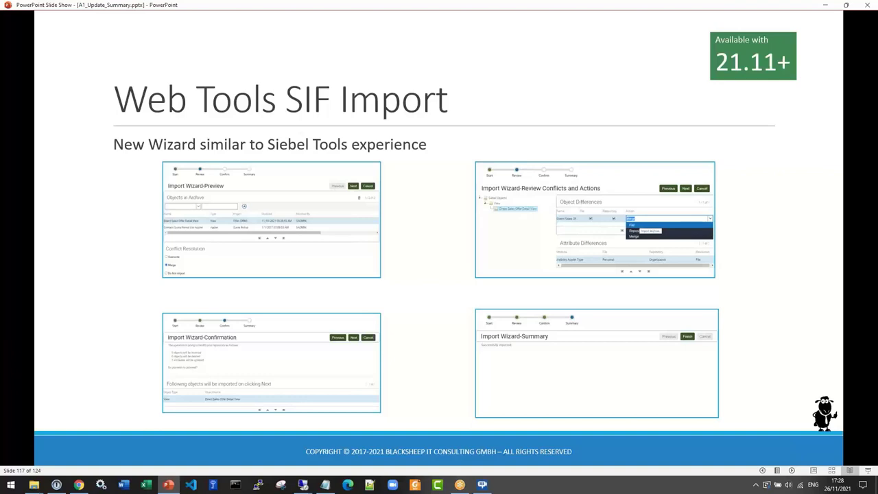
key(Left)
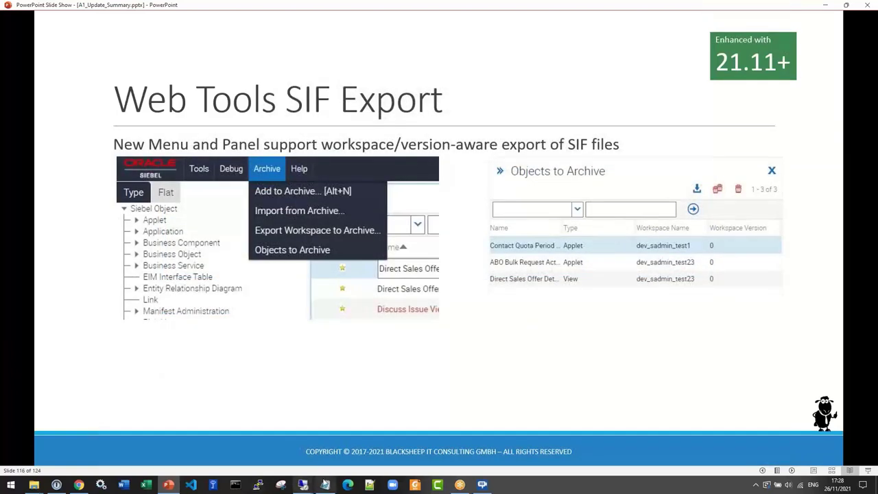
Switch to the remote session with Siebel Web Tools and view the available Help and Archive commands.
mouse_move(303, 484)
click(310, 439)
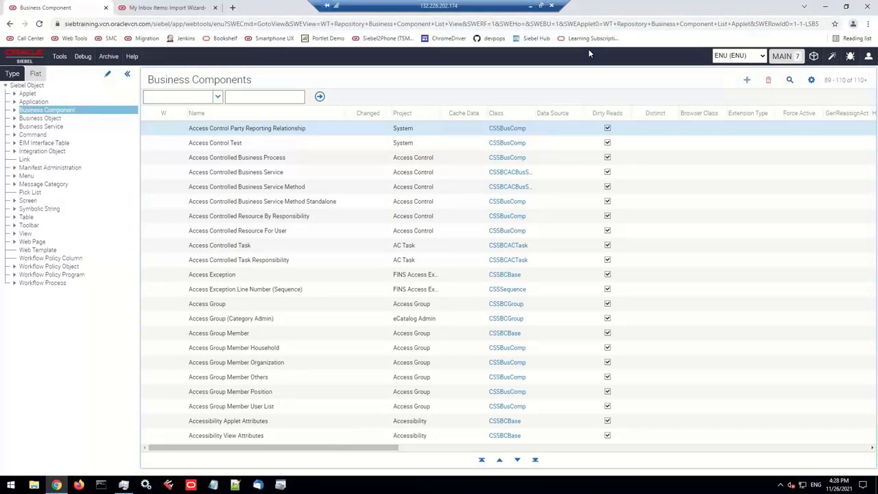
click(132, 58)
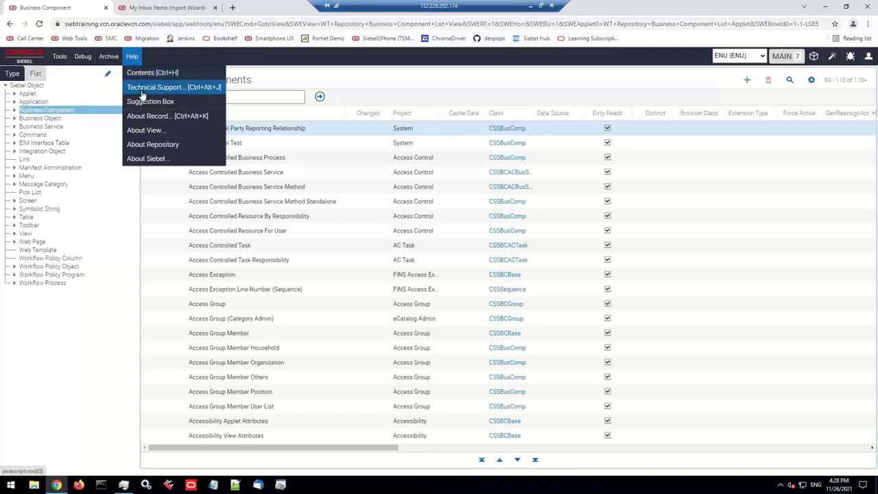
click(132, 57)
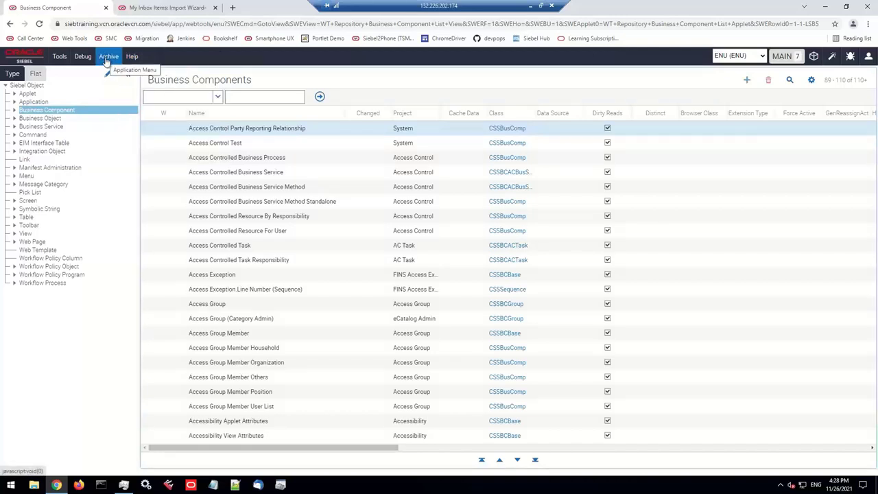
click(110, 59)
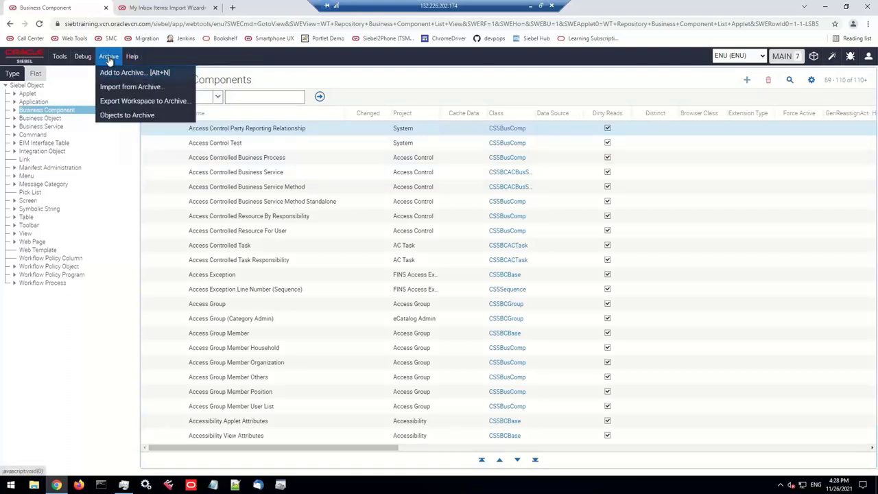
Add the Access Control Test business component to the list of objects to archive and check its entry.
click(252, 146)
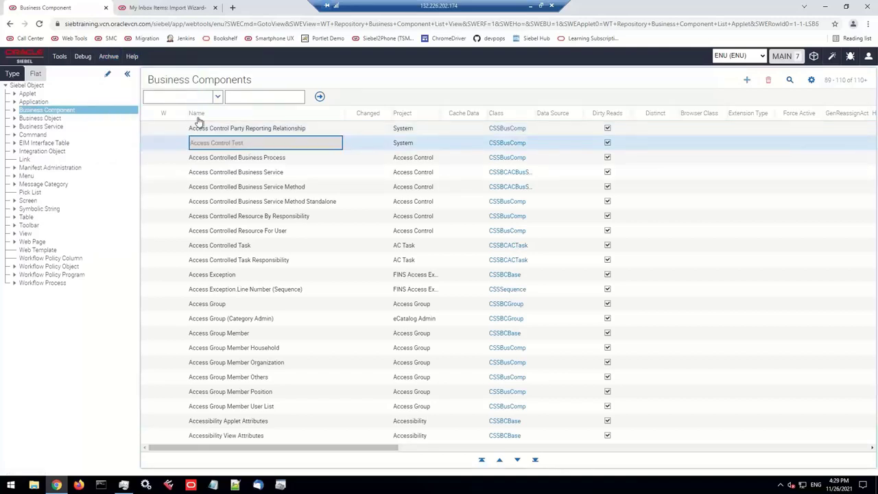
click(110, 58)
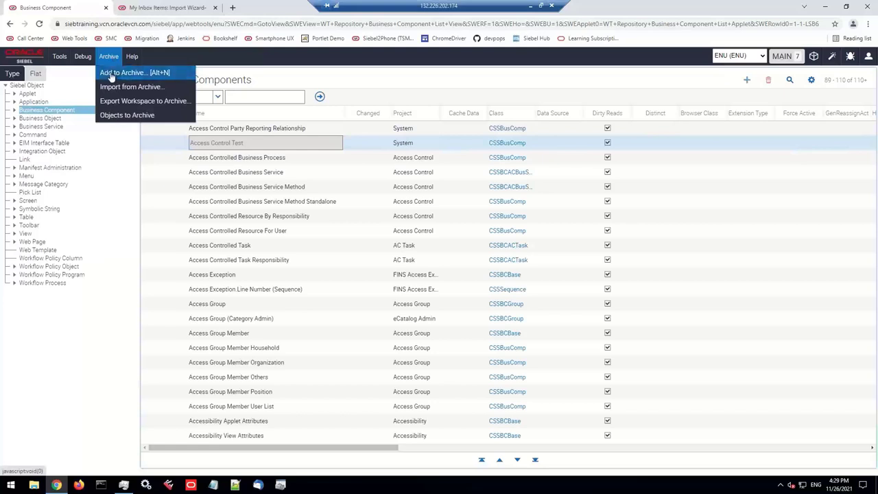
click(811, 81)
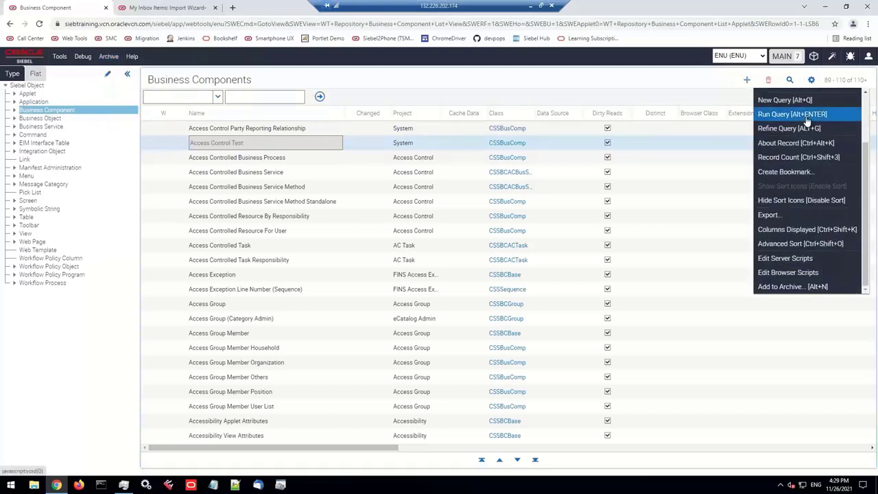
click(791, 287)
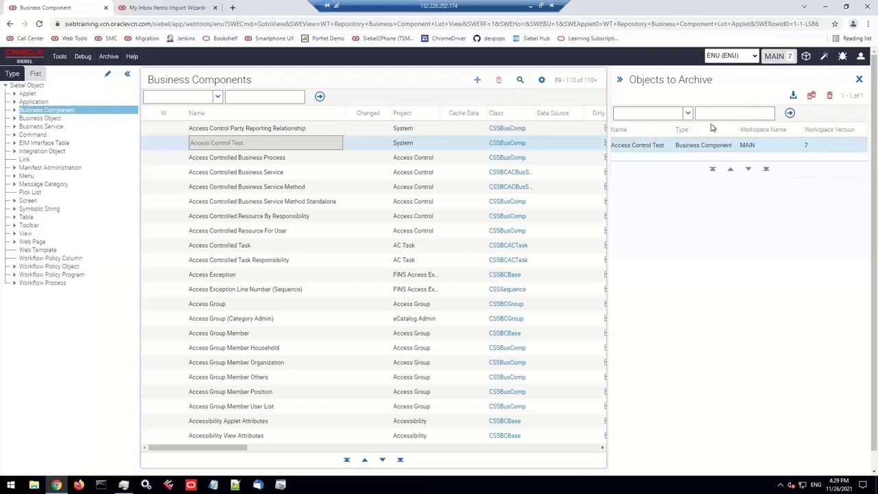
click(705, 147)
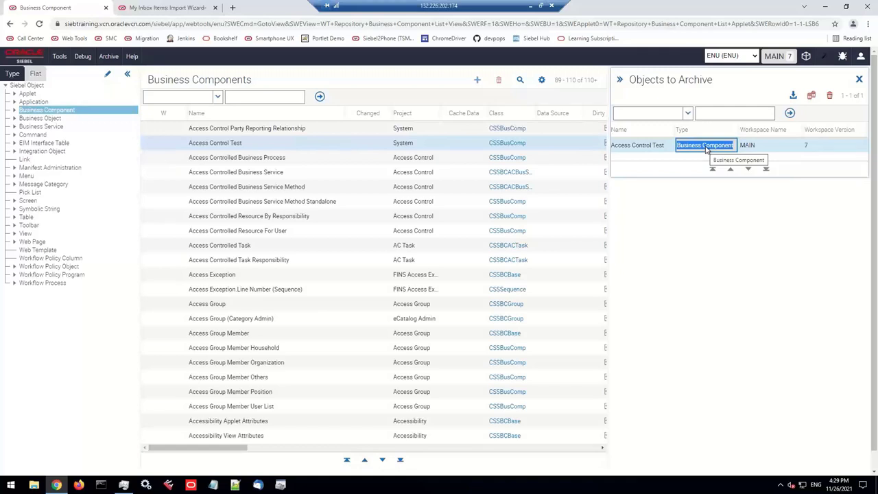
Add the ADM Assignment Manager Activation Service business service to the objects to archive and check the listed entries.
click(34, 127)
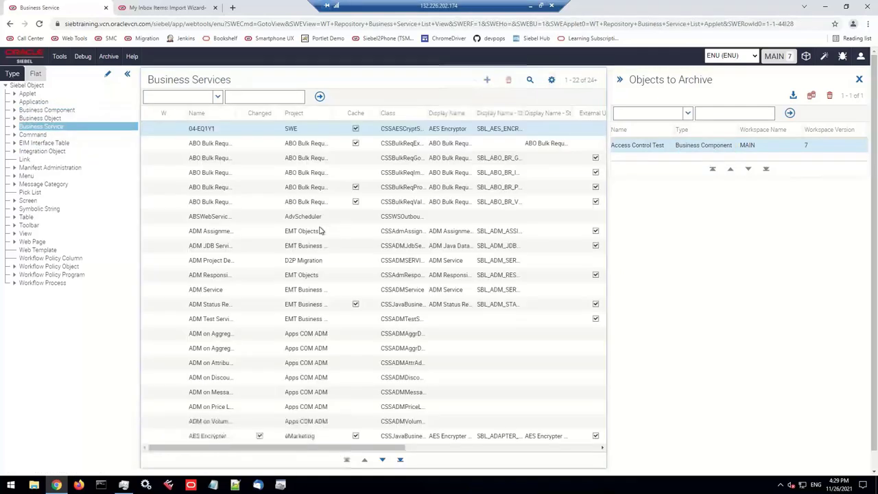
click(314, 233)
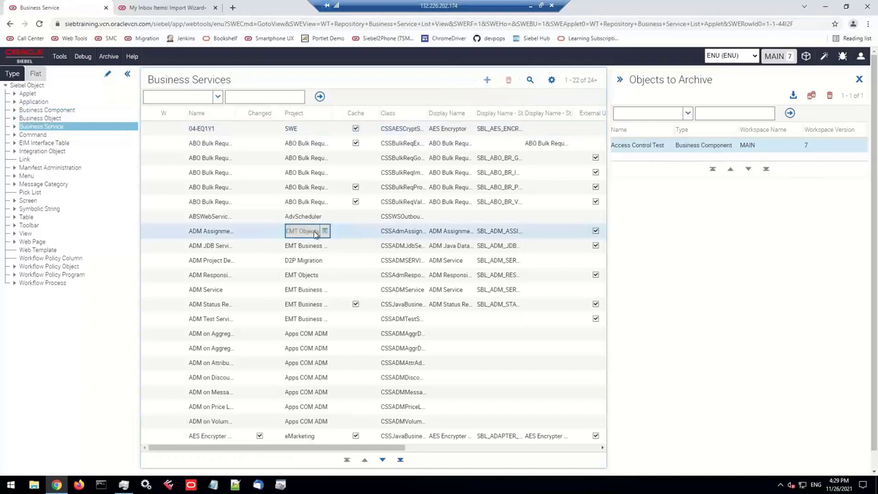
click(109, 56)
click(115, 73)
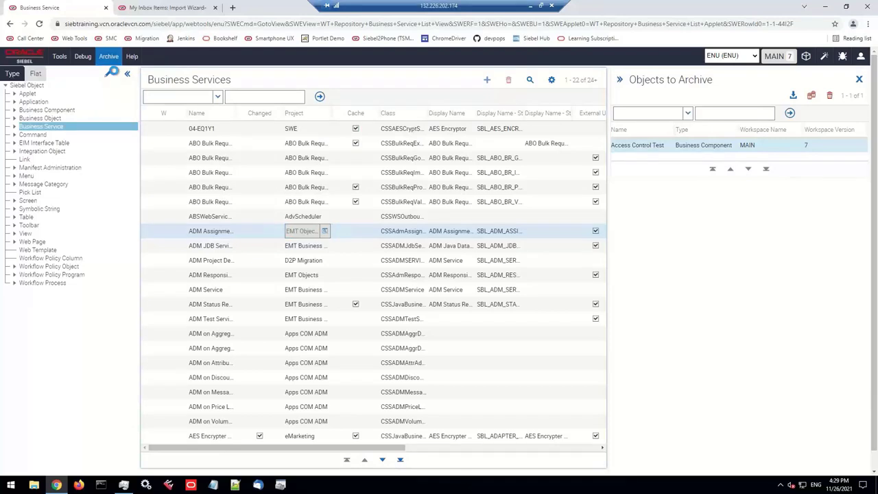
click(689, 161)
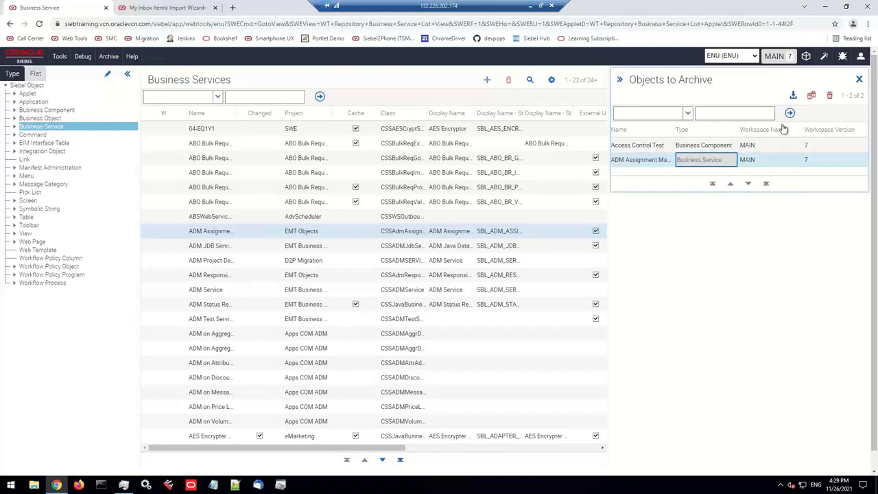
click(777, 147)
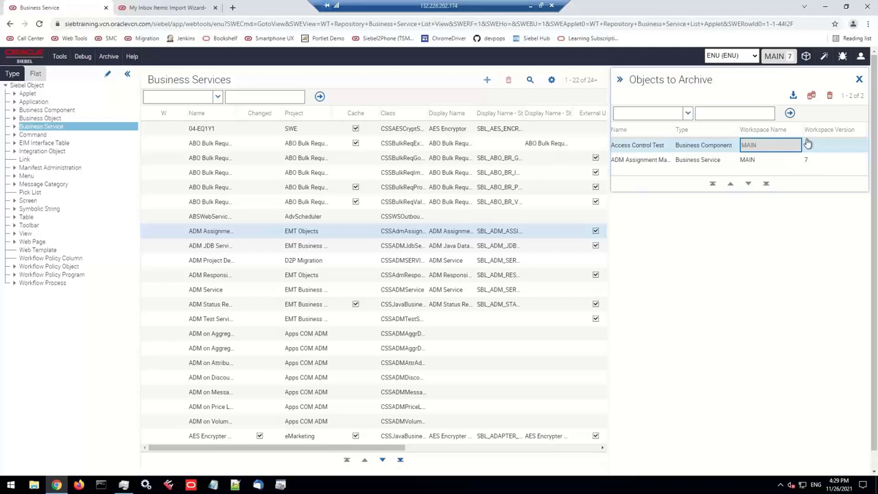
Find the workspace matching *sif*, open dev_sadmin_sif_import_001, and return to the object list.
click(806, 59)
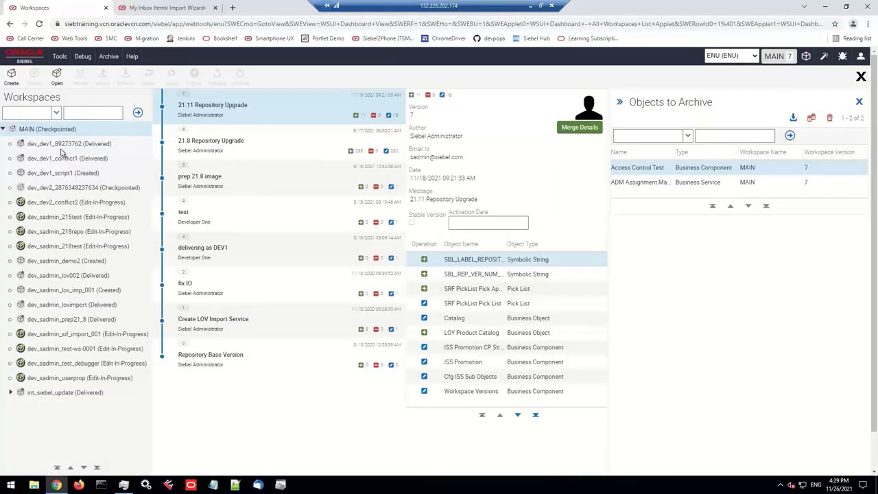
click(86, 112)
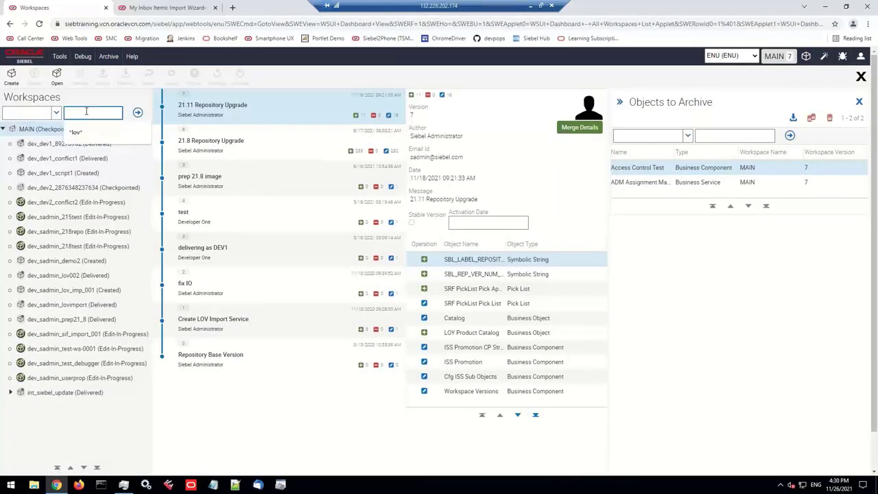
text(*sif*)
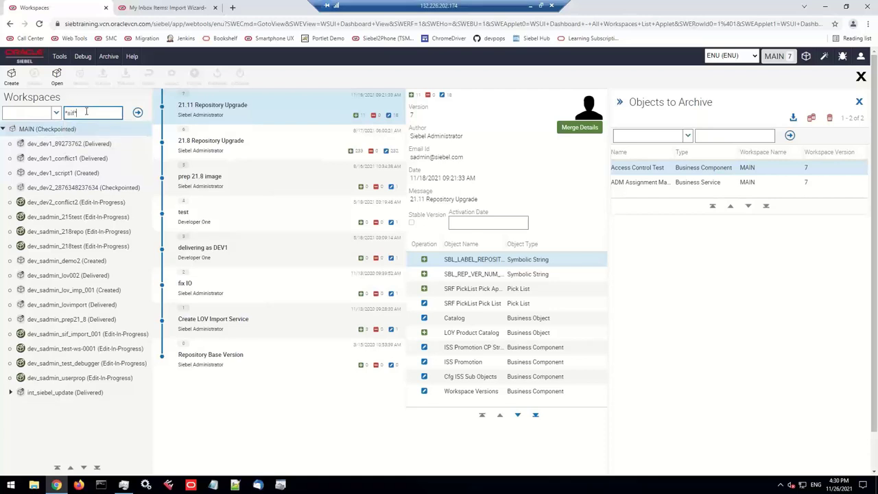
key(Return)
click(72, 145)
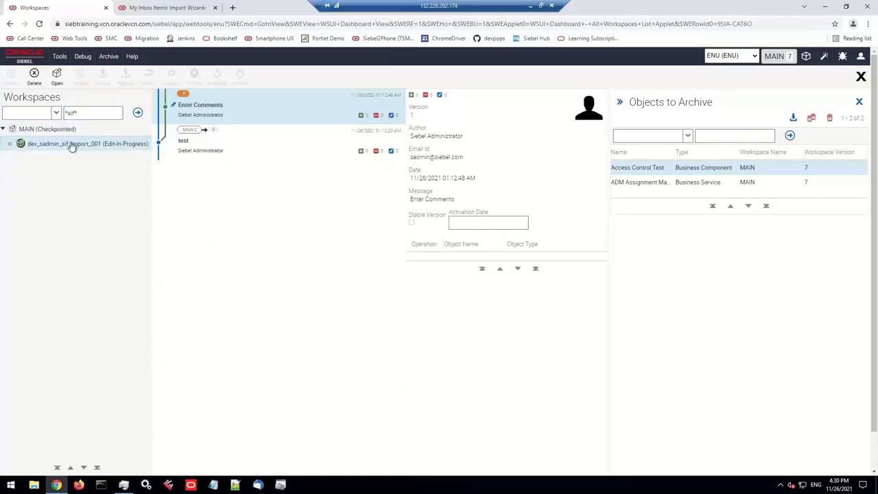
click(58, 75)
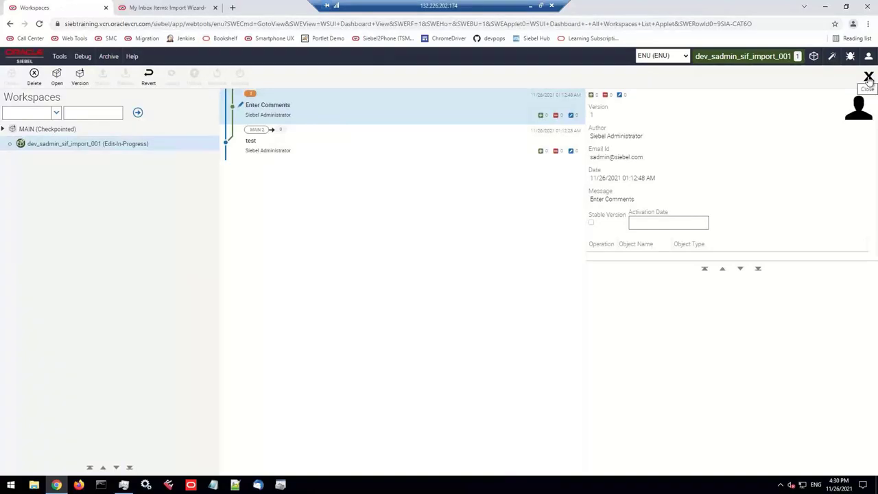
click(869, 77)
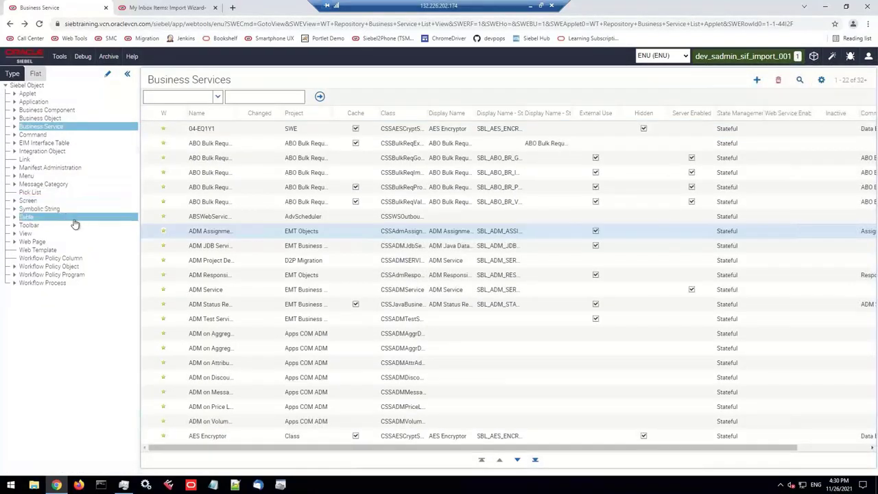
Add the first listed view to the objects to archive and check its workspace name and version.
click(47, 233)
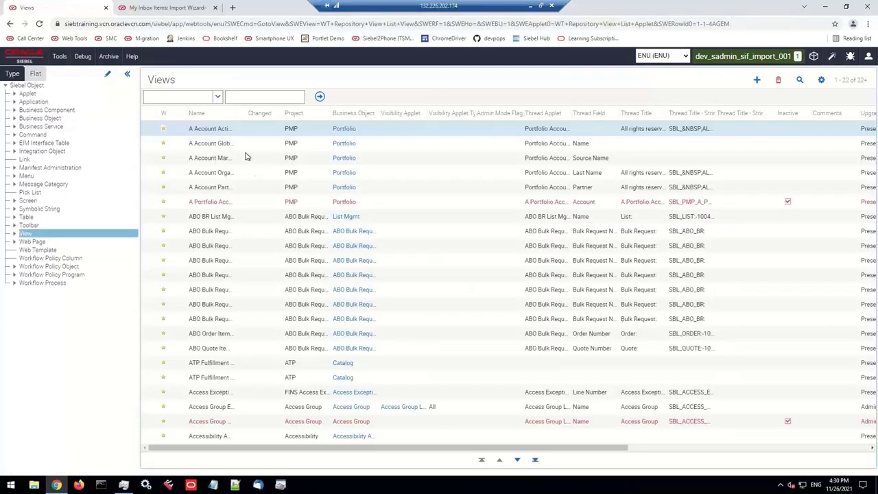
click(108, 56)
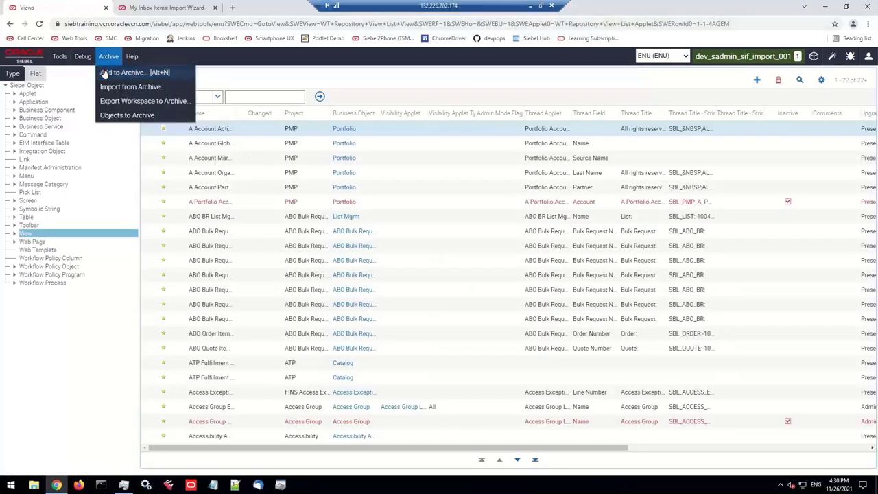
click(105, 71)
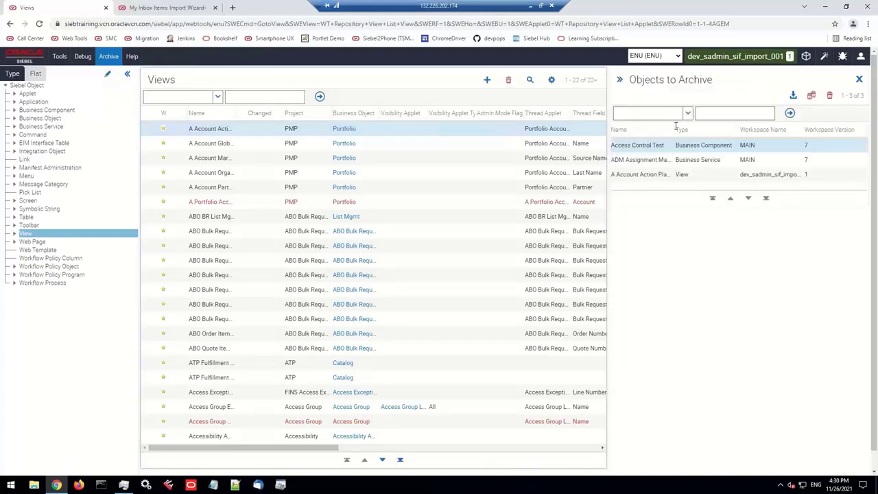
click(763, 176)
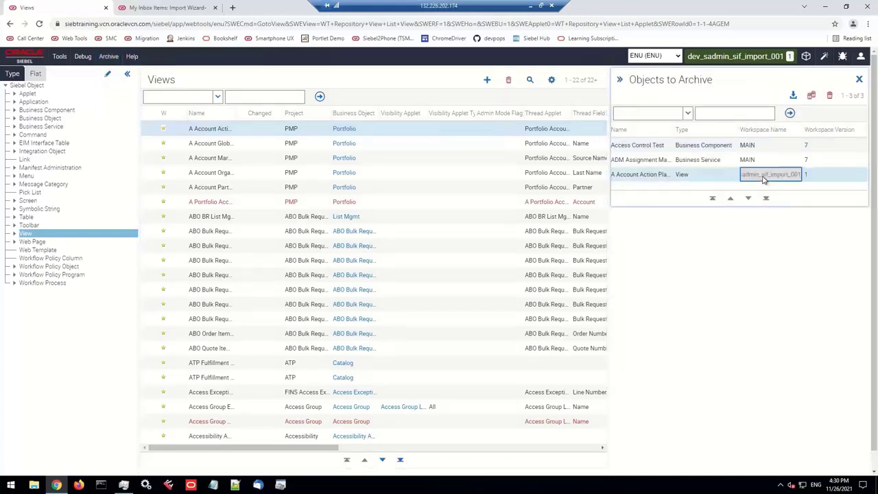
click(814, 177)
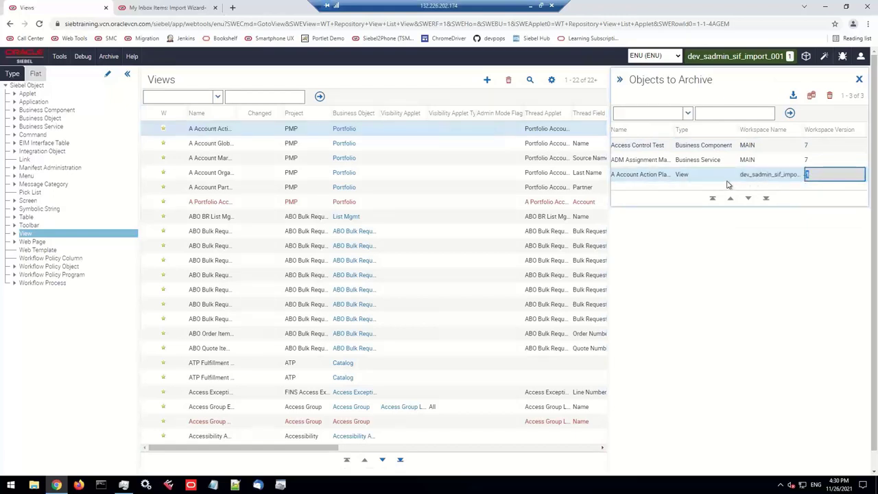
Export the collected objects to objects.sif, view the file in Notepad++, and return to Web Tools, closing the archive list.
click(794, 96)
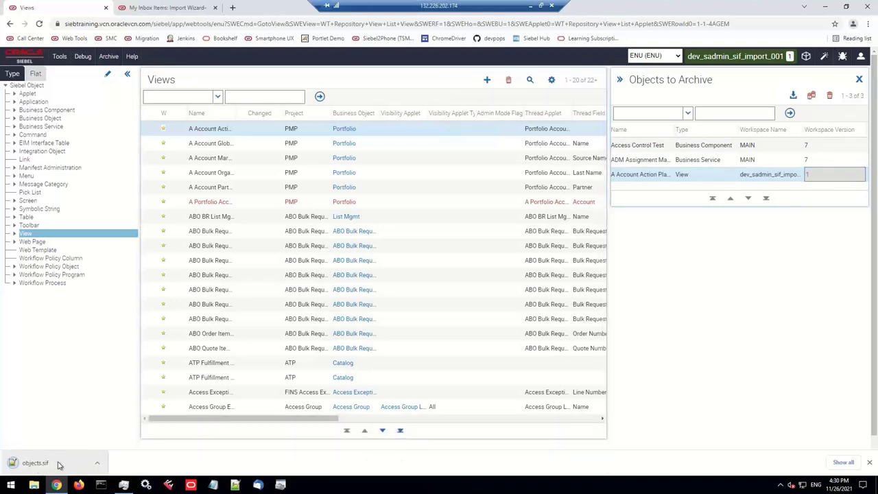
click(49, 468)
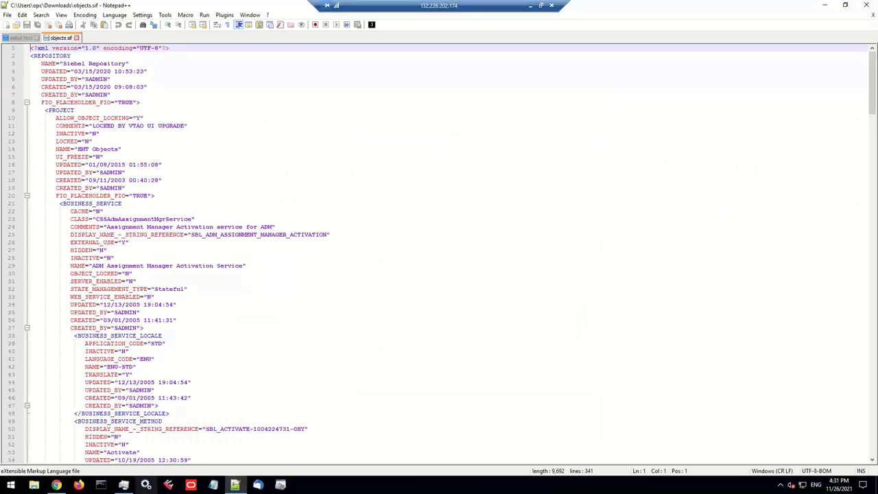
click(56, 485)
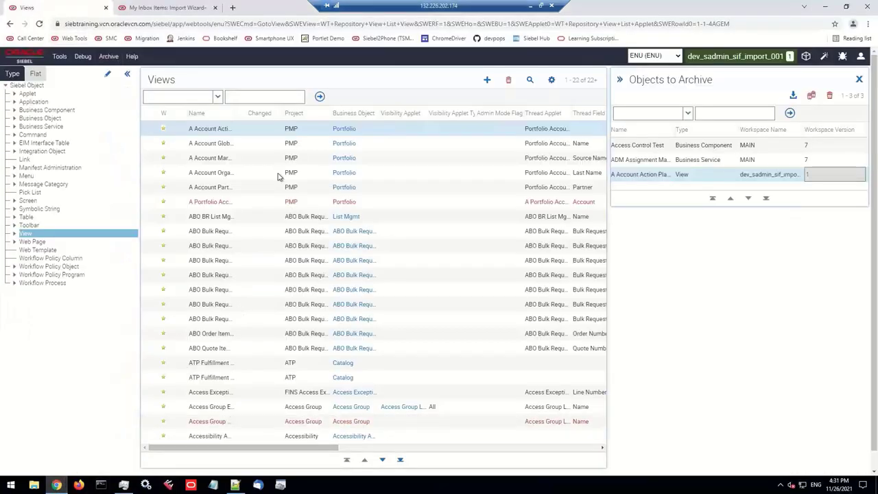
click(859, 79)
Start an import from archive using Repository.sif from the 21.7 Repository folder.
click(109, 56)
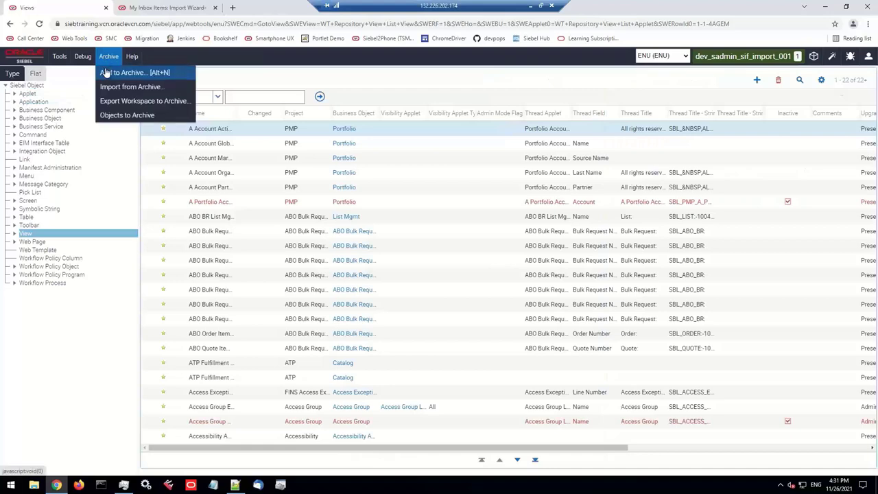
click(109, 85)
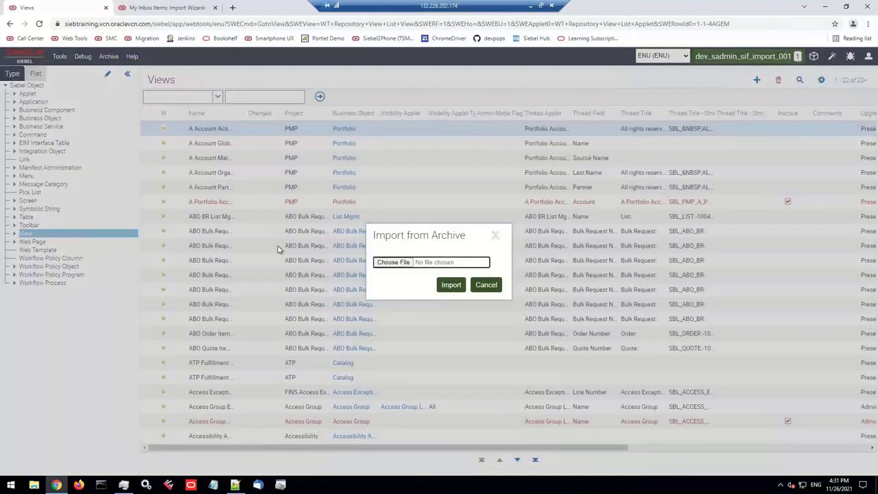
click(391, 264)
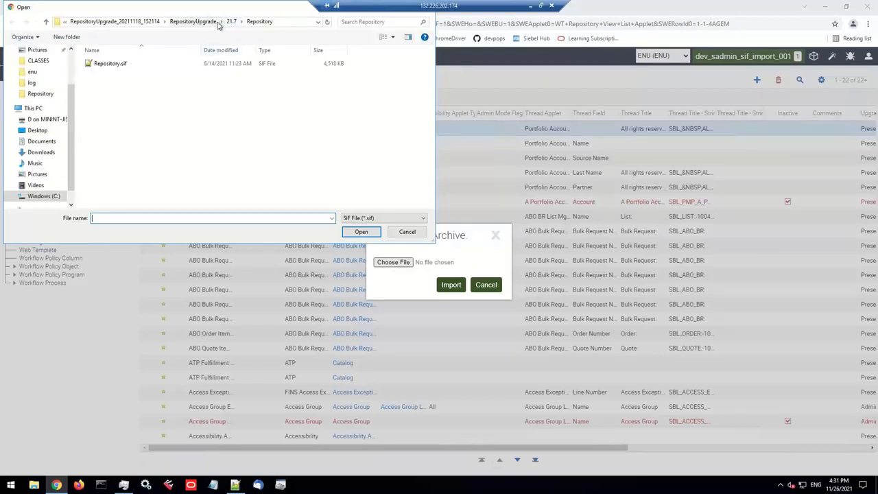
click(125, 66)
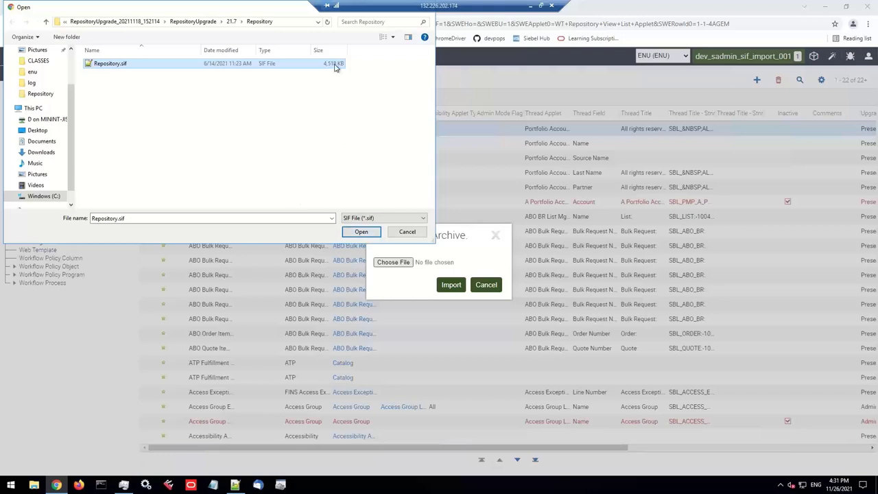
click(363, 233)
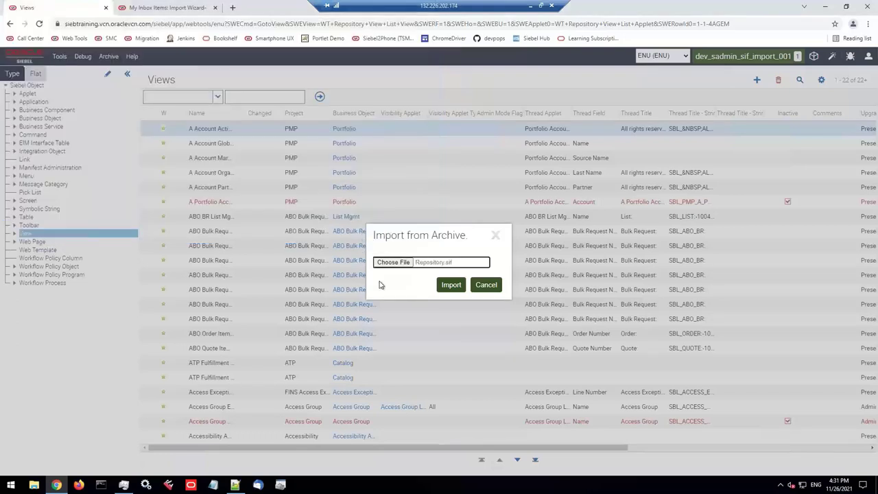
click(452, 287)
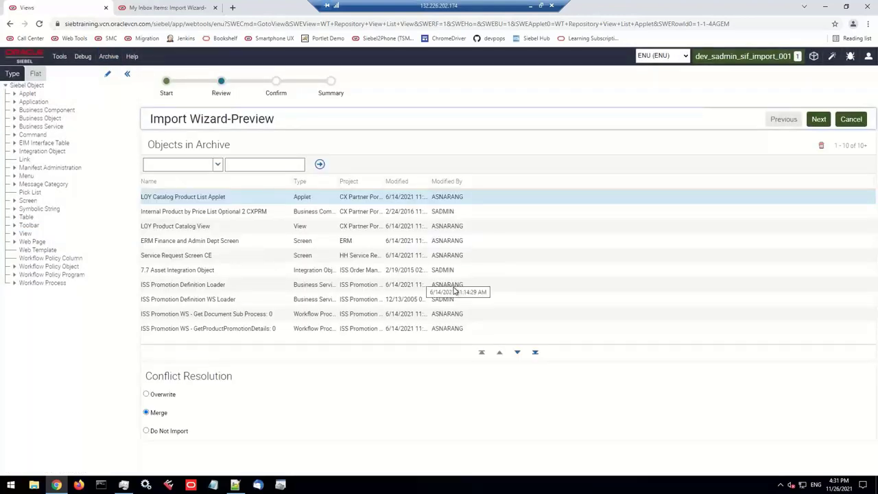
Widen the Type column, look through the objects in the archive, and proceed to the conflict review with Merge as conflict resolution.
drag(339, 182, 430, 182)
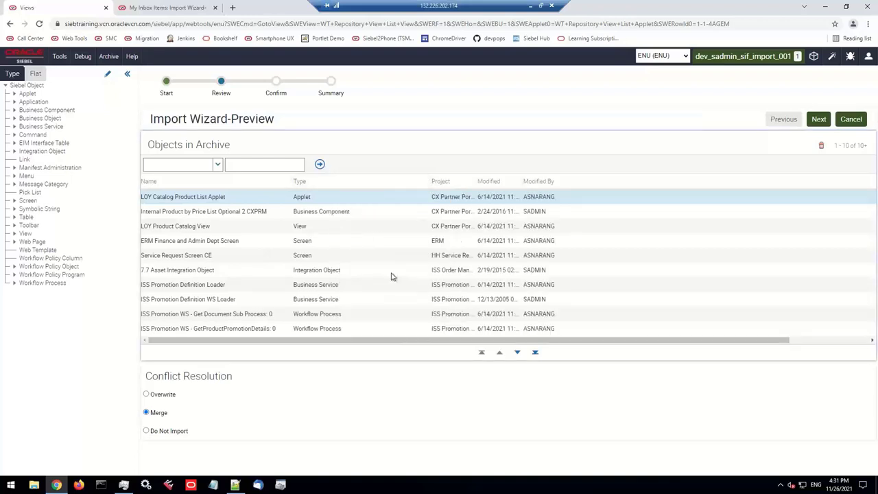
scroll(389, 279, down, 5)
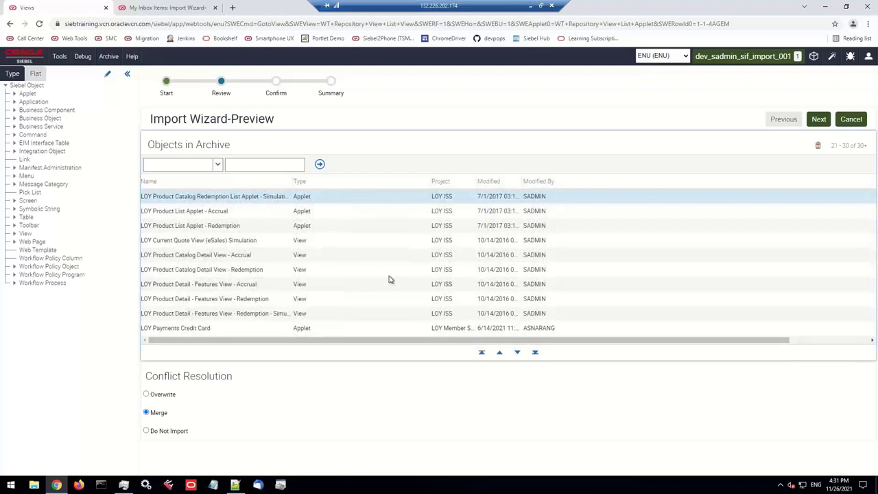
scroll(389, 279, down, 4)
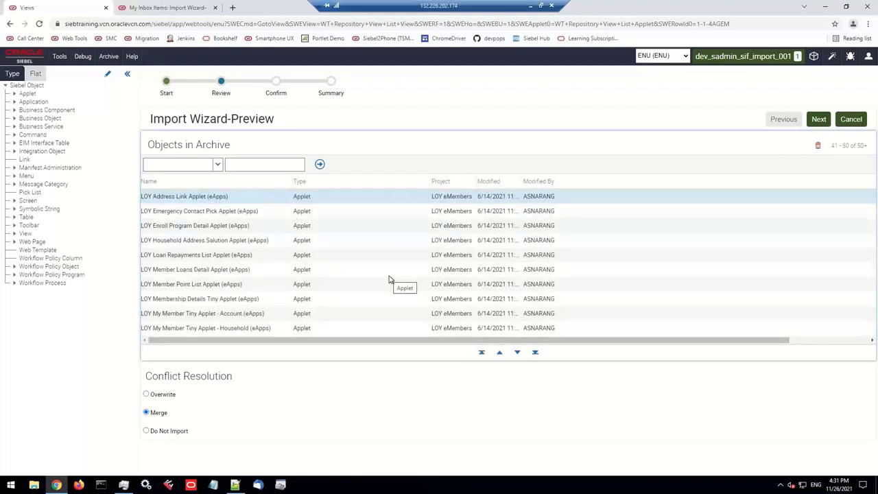
scroll(389, 279, down, 4)
scroll(389, 280, down, 2)
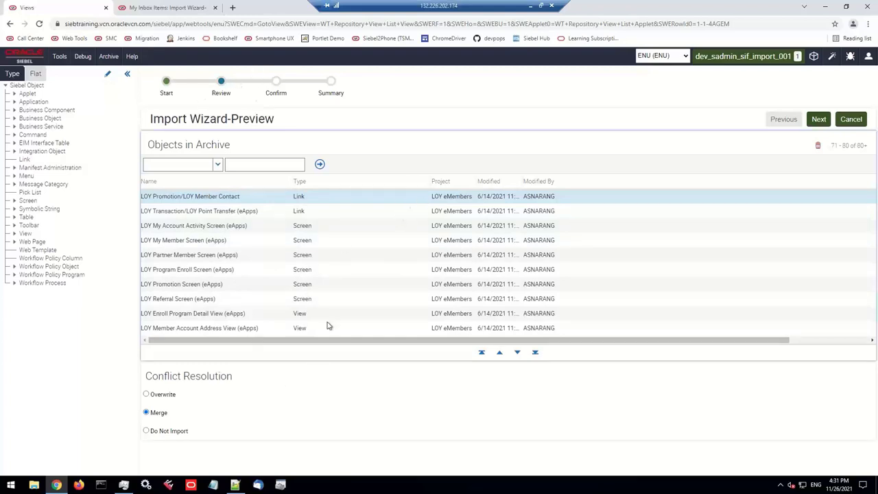
click(821, 120)
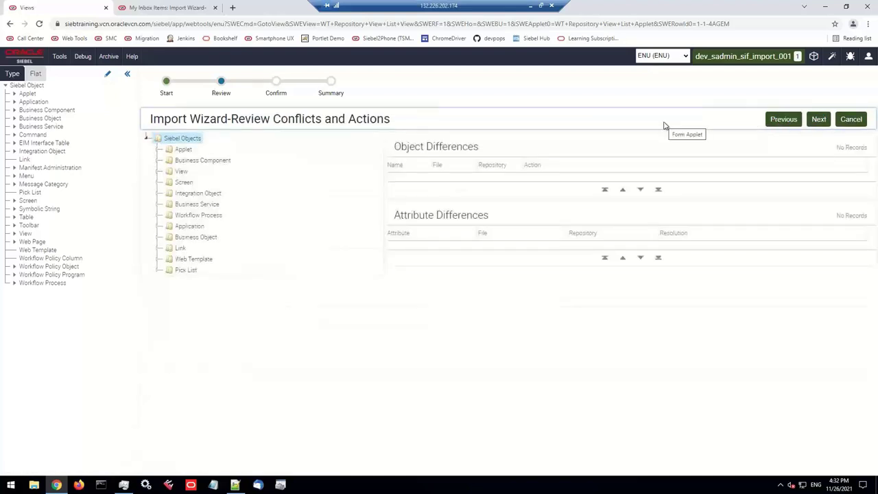
Expand Business Component in the conflict review and compare the differences for Clinical Admin Trip Report and Internal Product by Price List Optional 2 CXPRM.
click(157, 162)
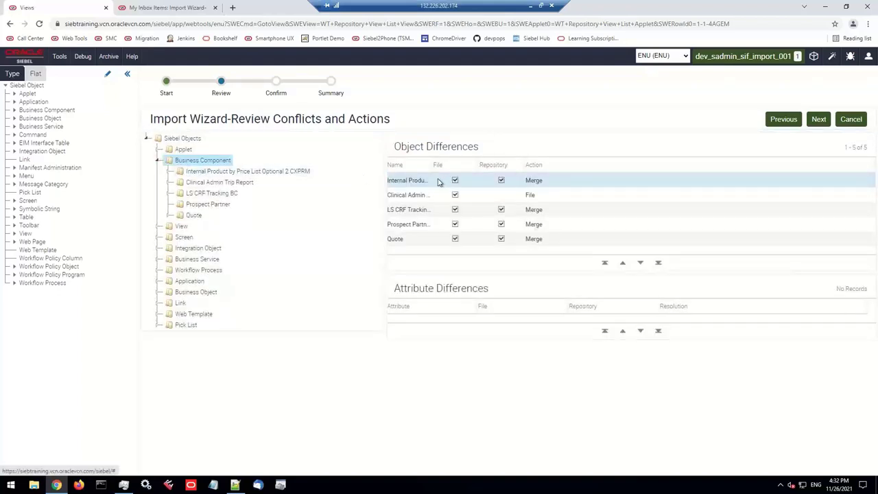
click(501, 198)
click(541, 195)
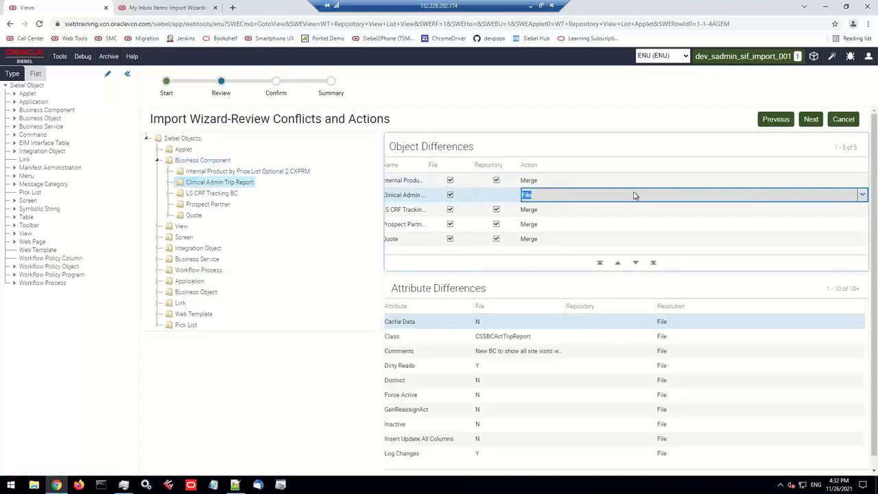
click(671, 327)
click(569, 171)
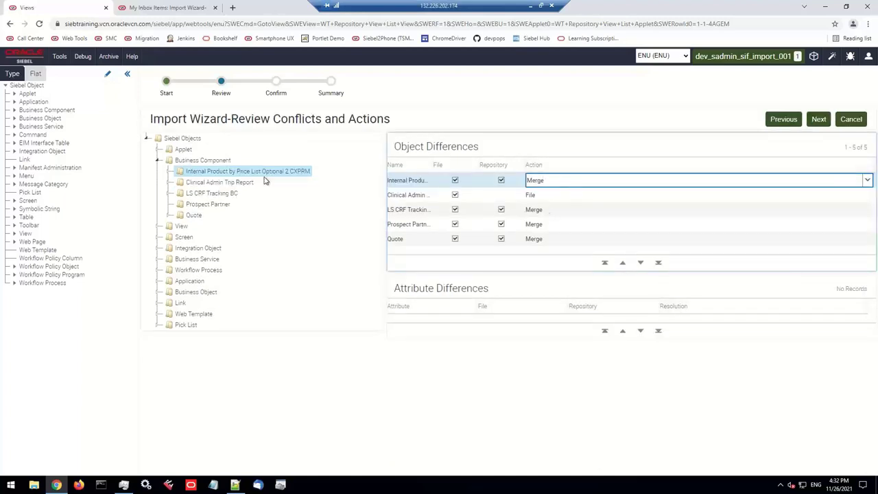
Examine the attribute differences of the Category Name LIC field under Internal Product by Price List Optional 2 CXPRM, and cancel the import.
click(169, 171)
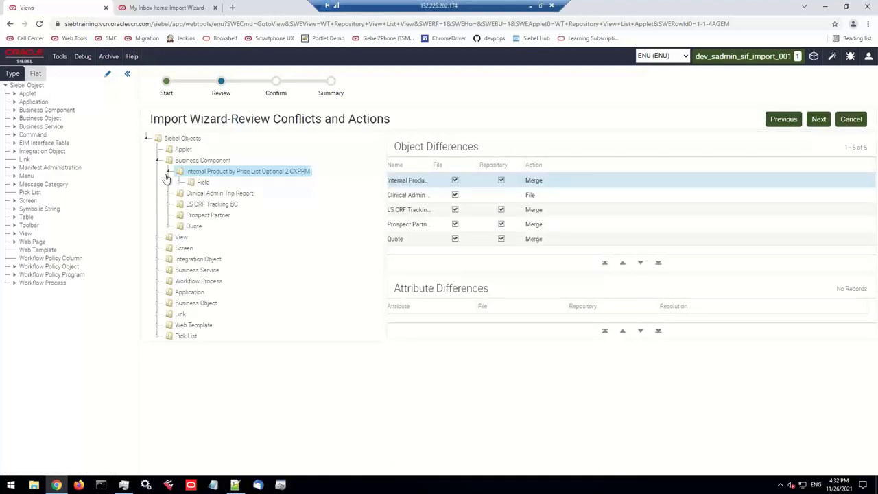
click(179, 182)
click(225, 194)
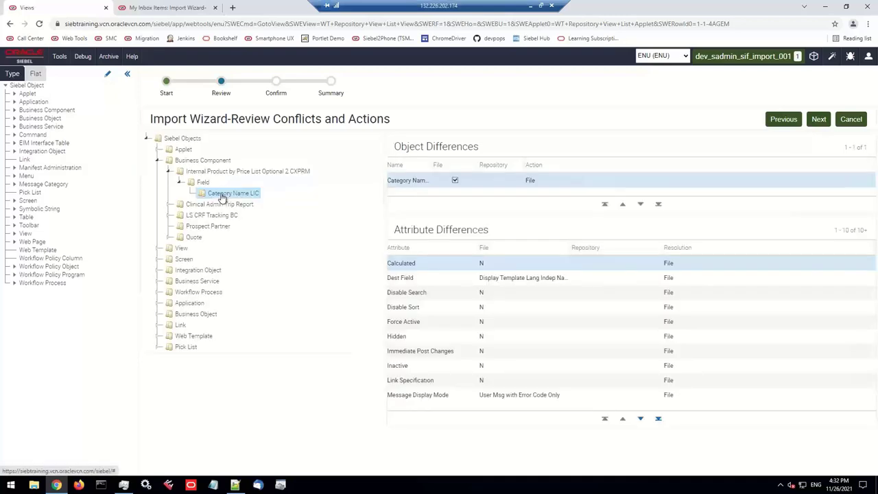
click(611, 271)
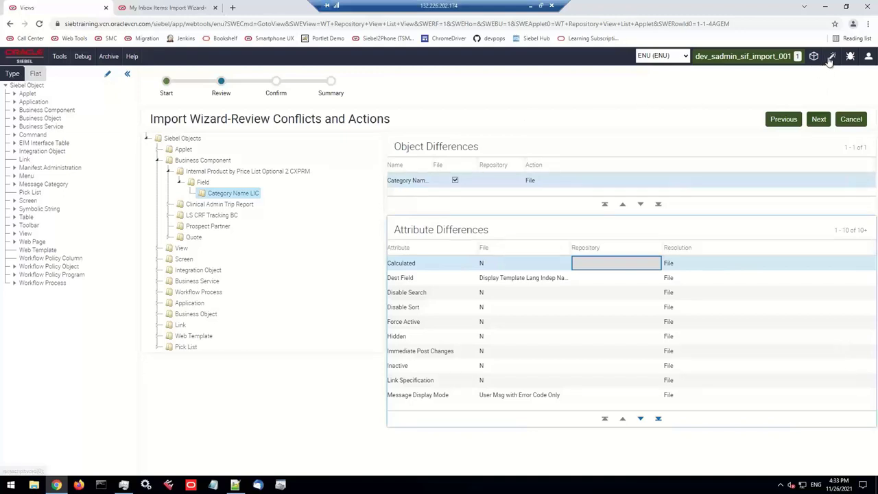
click(851, 119)
click(494, 88)
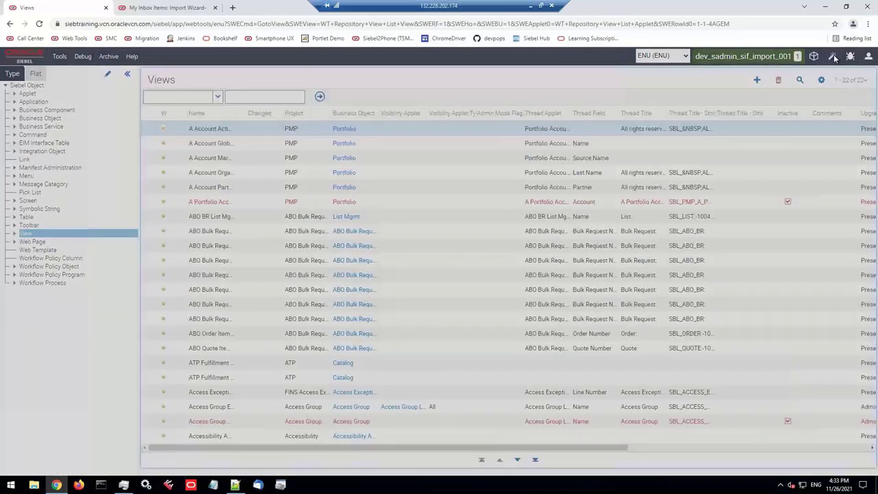
Check which object types the new object wizard offers and close it without starting one.
click(833, 57)
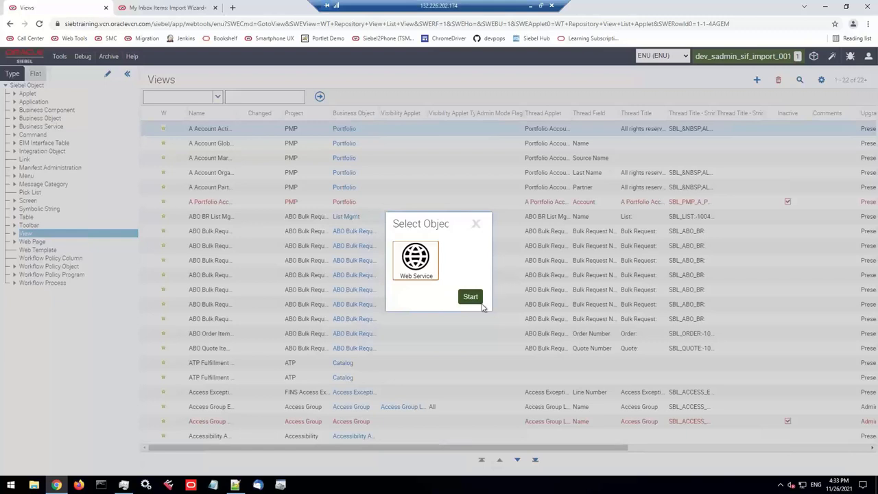
click(477, 225)
click(483, 76)
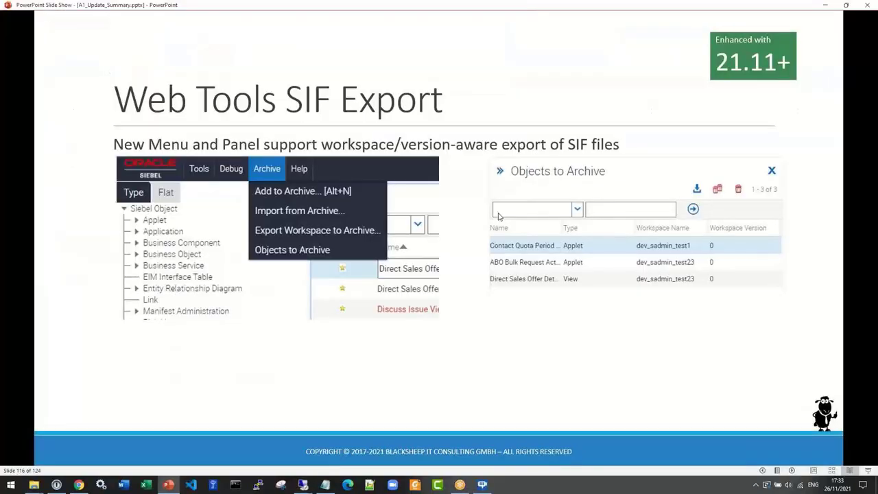
click(499, 217)
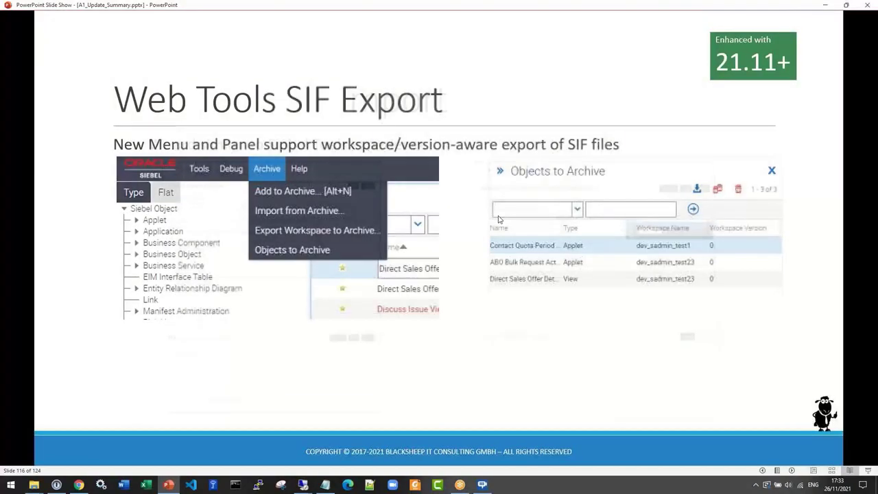
click(497, 220)
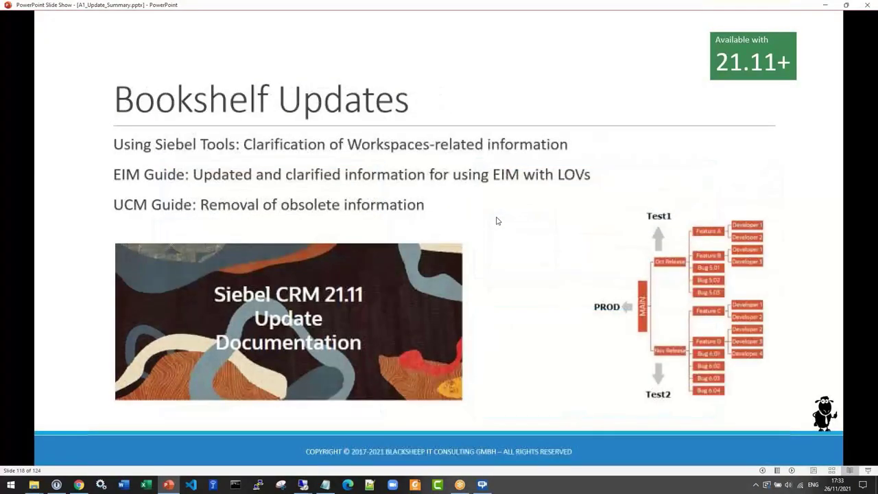
click(497, 220)
click(498, 220)
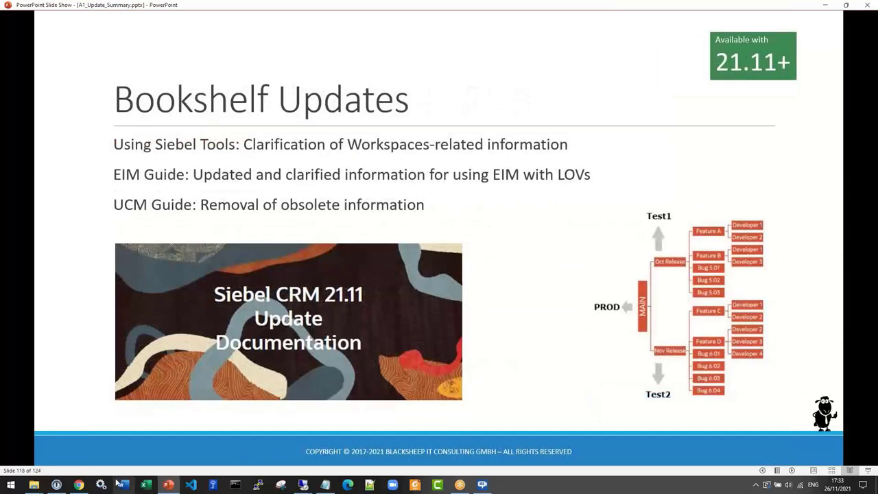
mouse_move(81, 487)
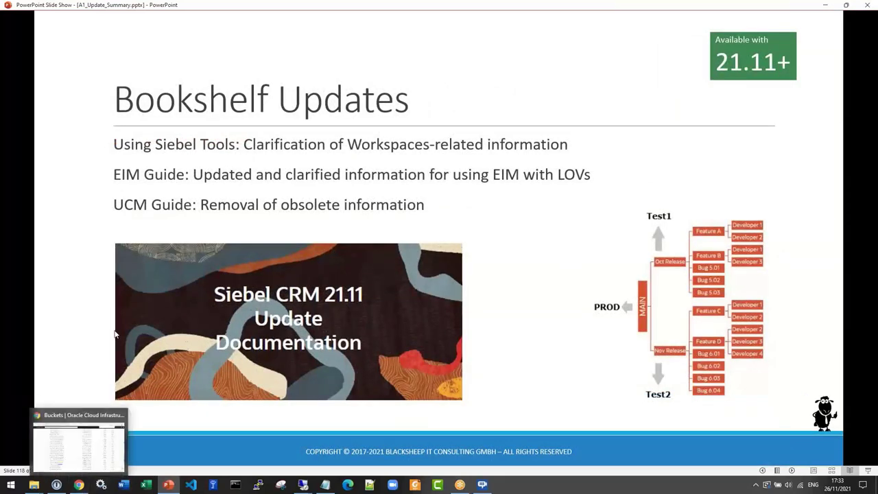